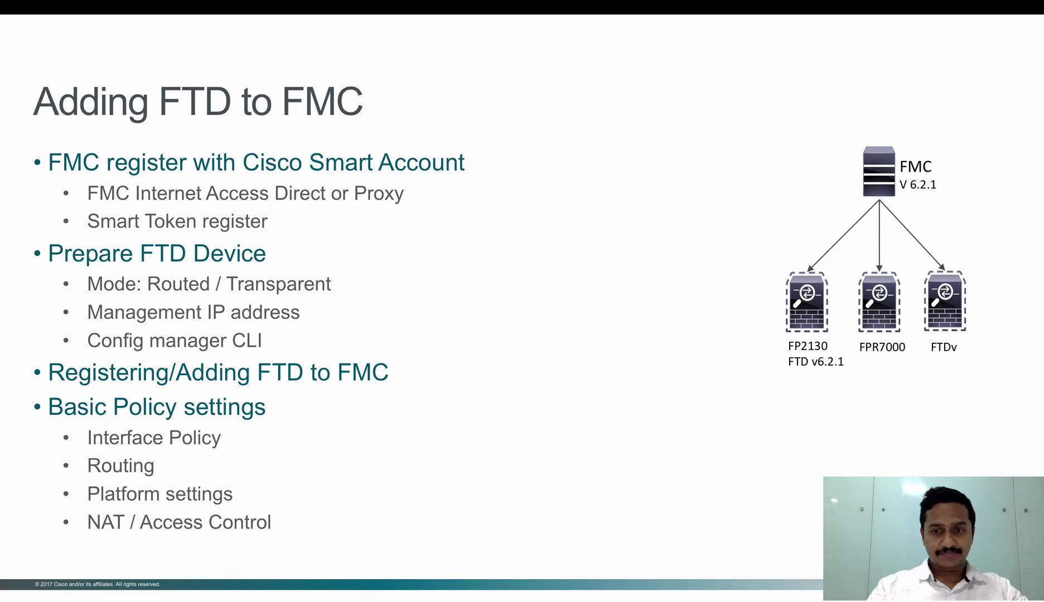
Switch to the Firepower Management Center in the browser and open the FTD-FP2130 device's interface list for editing.
{"action": "key", "text": "super+Tab"}
{"action": "key", "text": "super+Tab"}
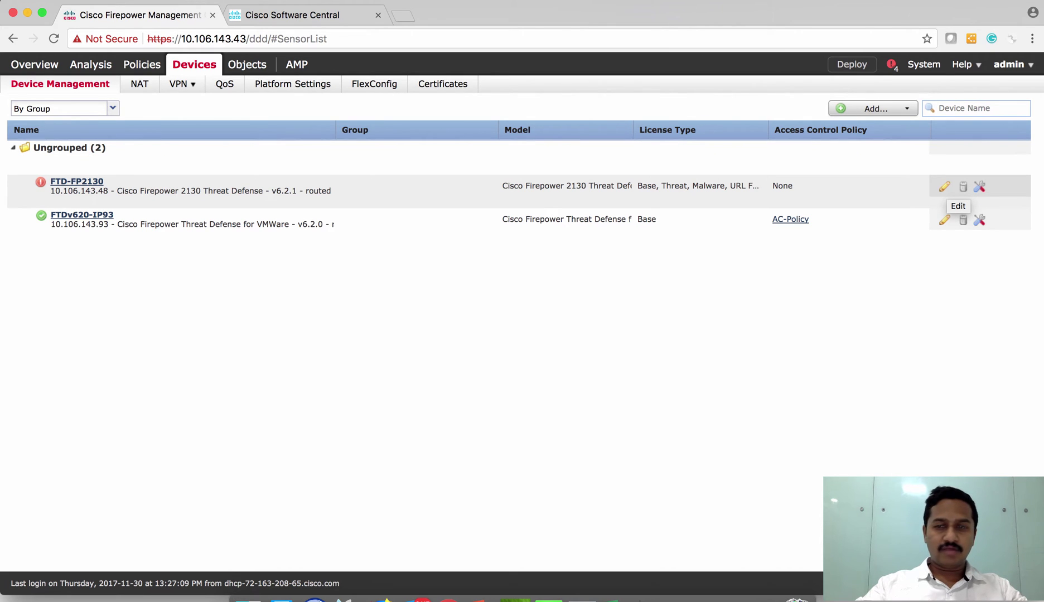
{"action": "left_click", "coordinate": [944, 187]}
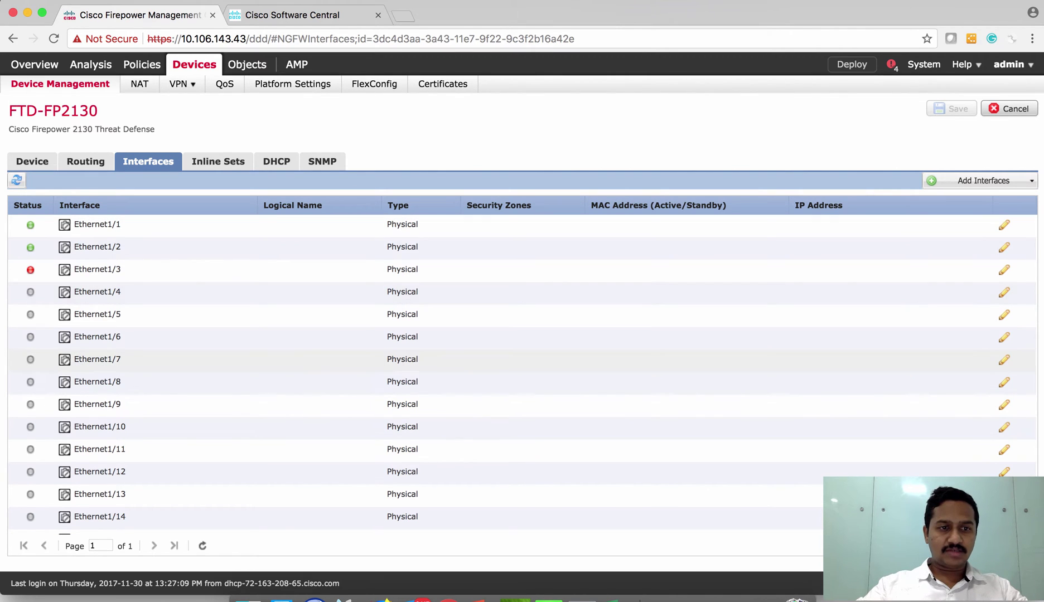
{"action": "scroll", "coordinate": [402, 360], "scroll_direction": "down", "scroll_amount": 2}
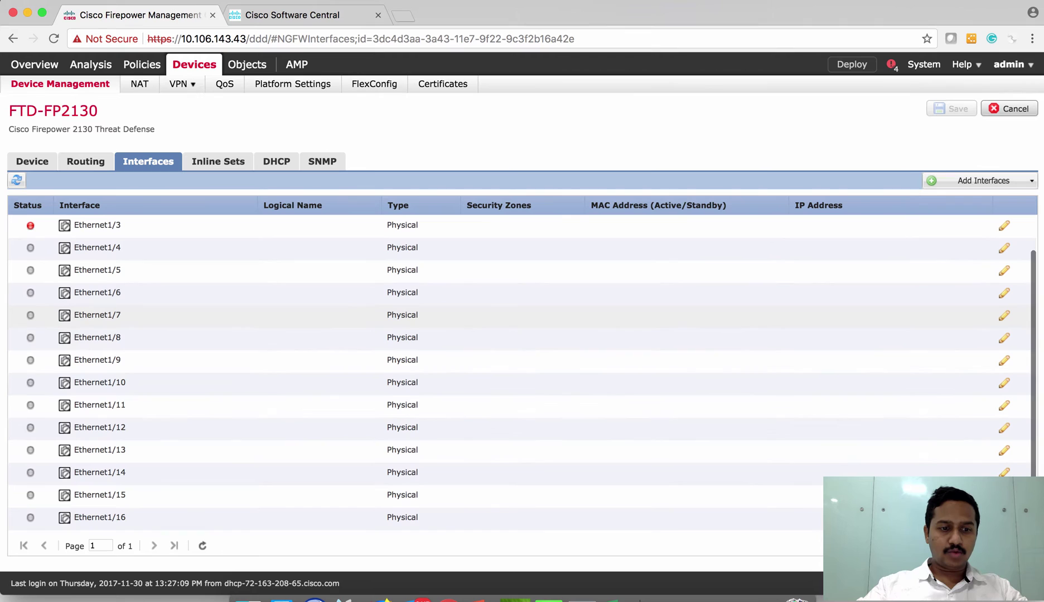
{"action": "scroll", "coordinate": [402, 359], "scroll_direction": "up", "scroll_amount": 2}
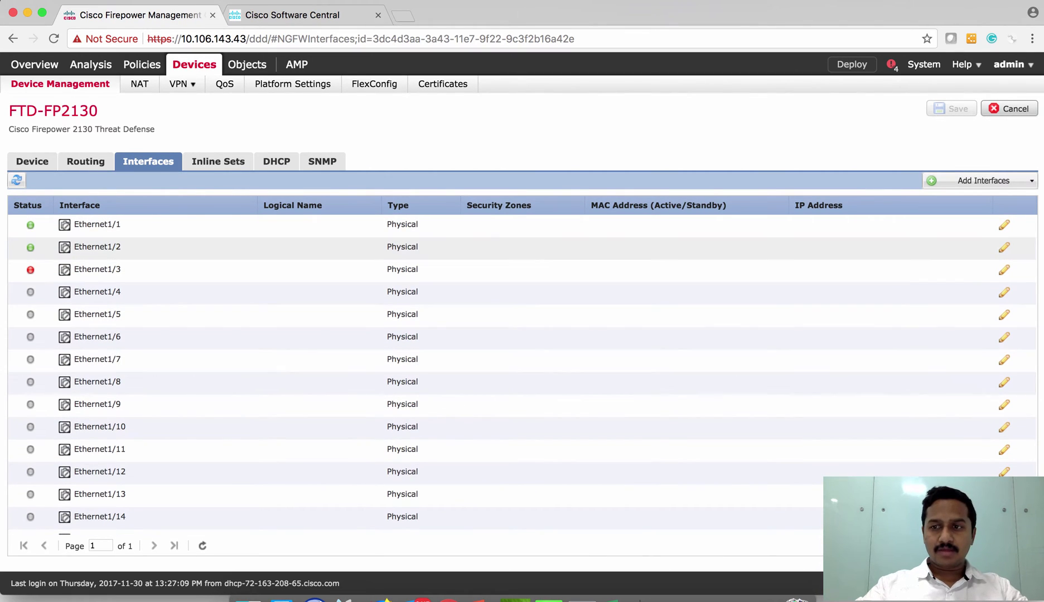
Name interface Ethernet1/1 "Outsdie", enable it and assign it to the Outside-R2 security zone.
{"action": "left_click", "coordinate": [1003, 224]}
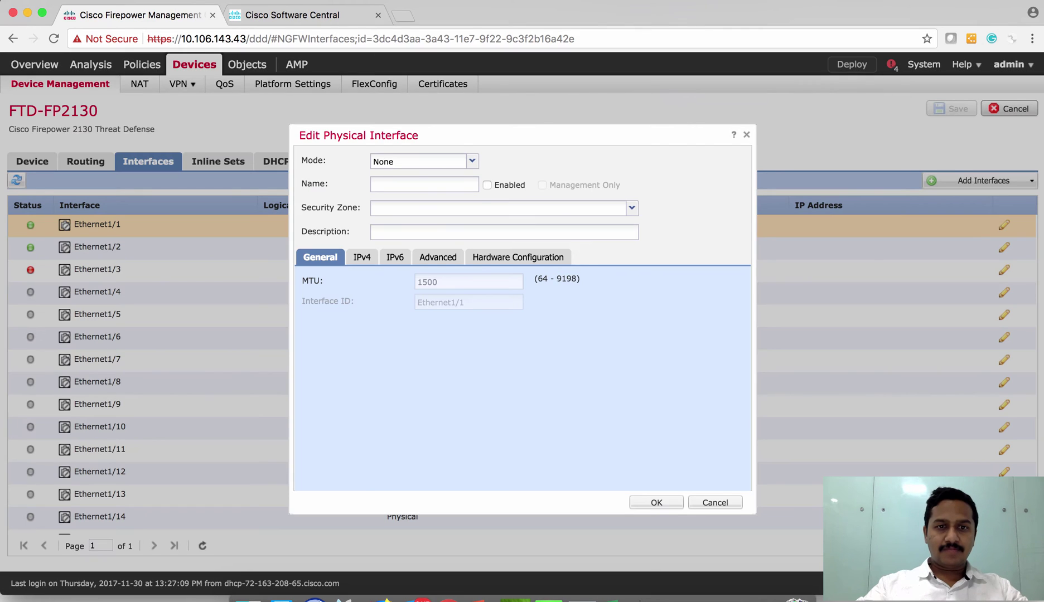
{"action": "left_click", "coordinate": [424, 184]}
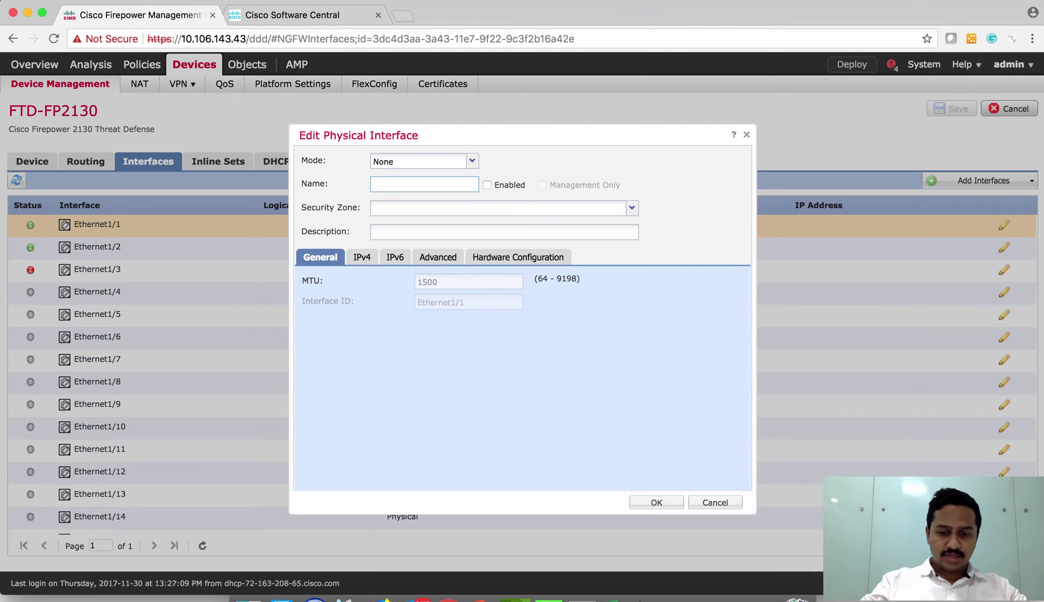
{"action": "type", "text": "Outsdie"}
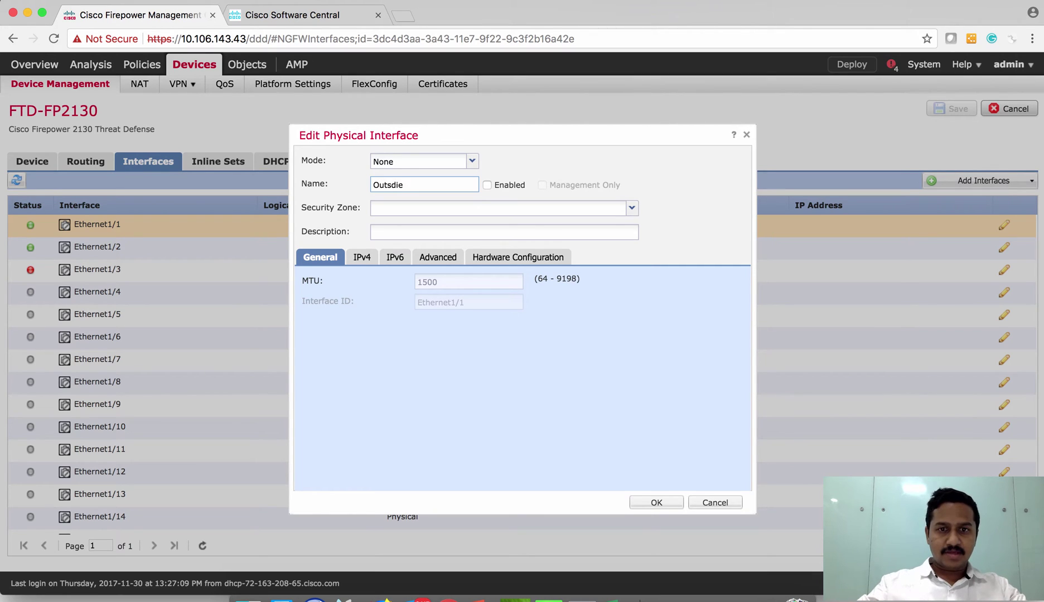
{"action": "left_click", "coordinate": [487, 185]}
{"action": "left_click", "coordinate": [631, 208]}
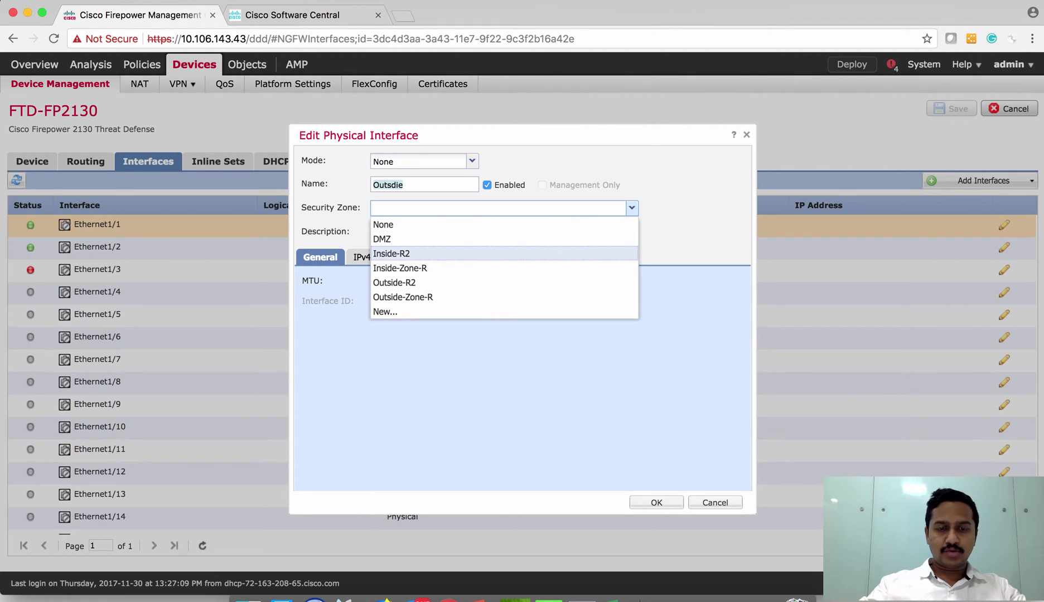
{"action": "left_click", "coordinate": [394, 282]}
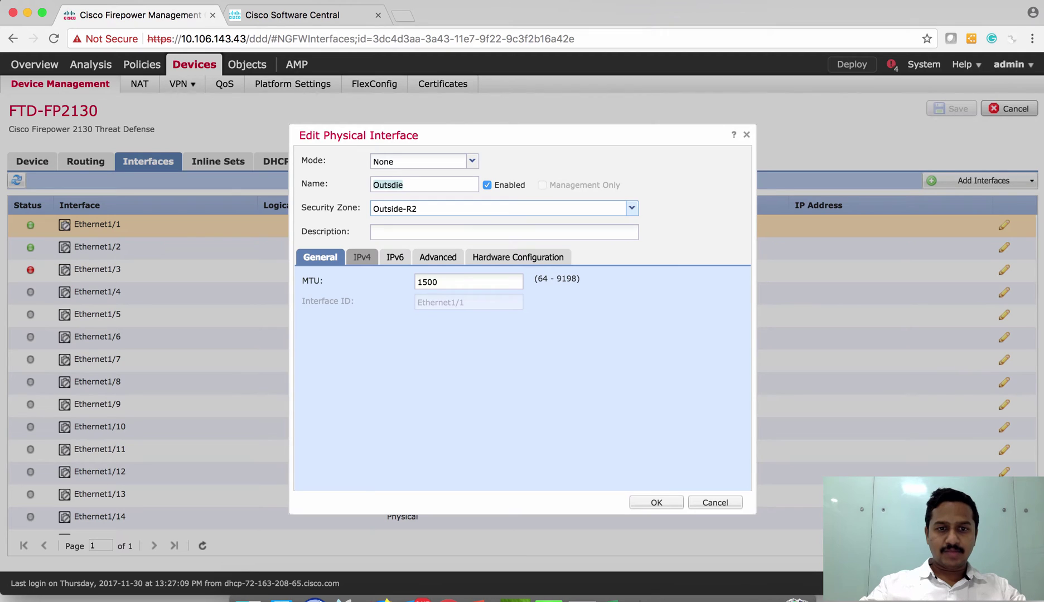
Give Ethernet1/1 the static IPv4 address 192.168.10.1/24 and confirm the interface settings.
{"action": "left_click", "coordinate": [361, 257]}
{"action": "left_click", "coordinate": [487, 301]}
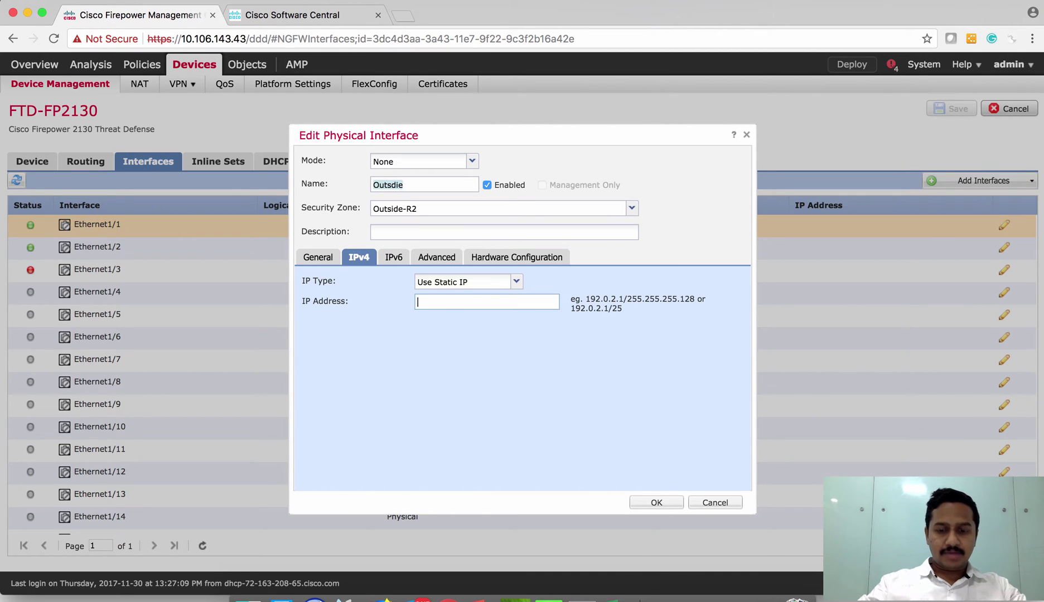
{"action": "type", "text": "192.168.10.1/24"}
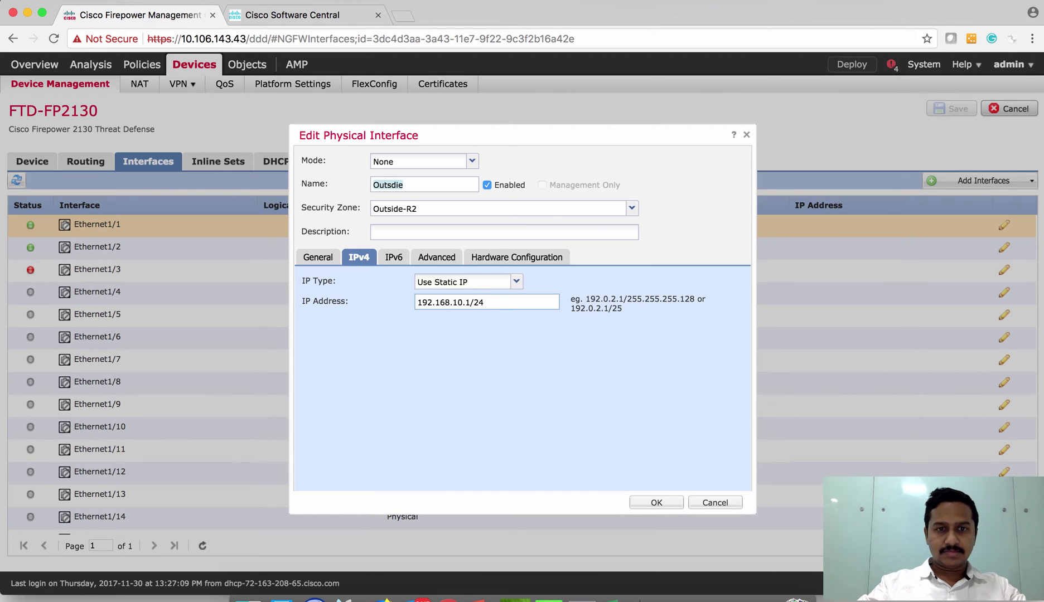
{"action": "left_click", "coordinate": [655, 502]}
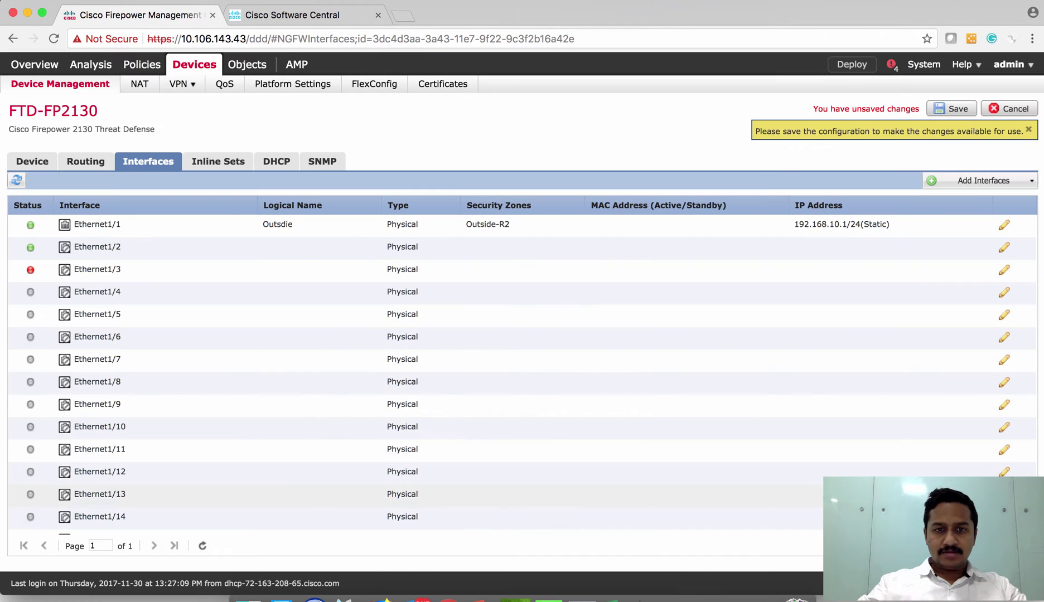
Enable interface Ethernet1/2 with the name "Outside" and the security zone Outside-R2.
{"action": "left_click", "coordinate": [1003, 247]}
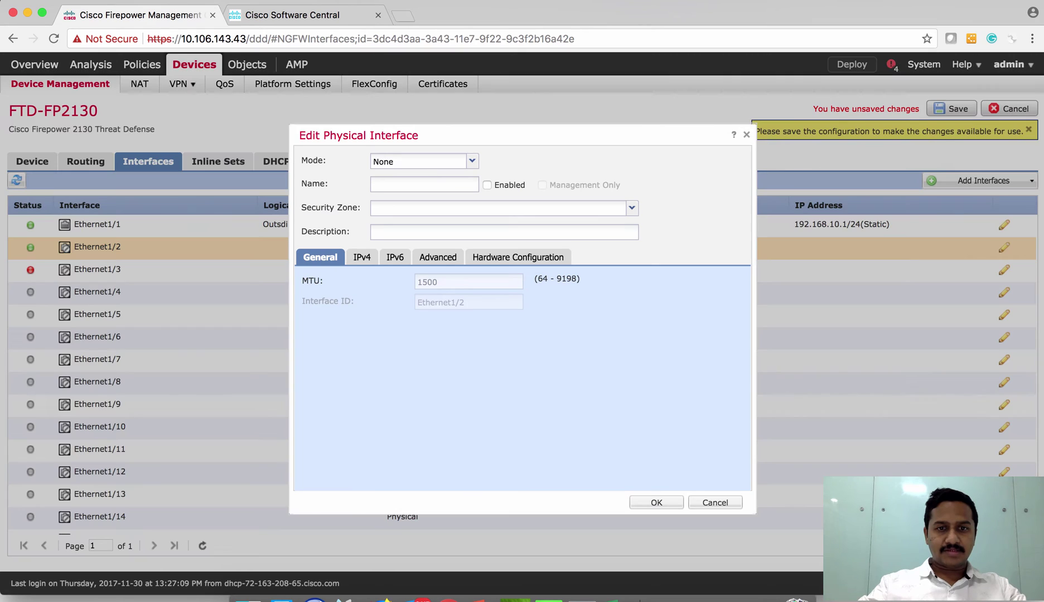
{"action": "left_click", "coordinate": [423, 184]}
{"action": "type", "text": "Outside"}
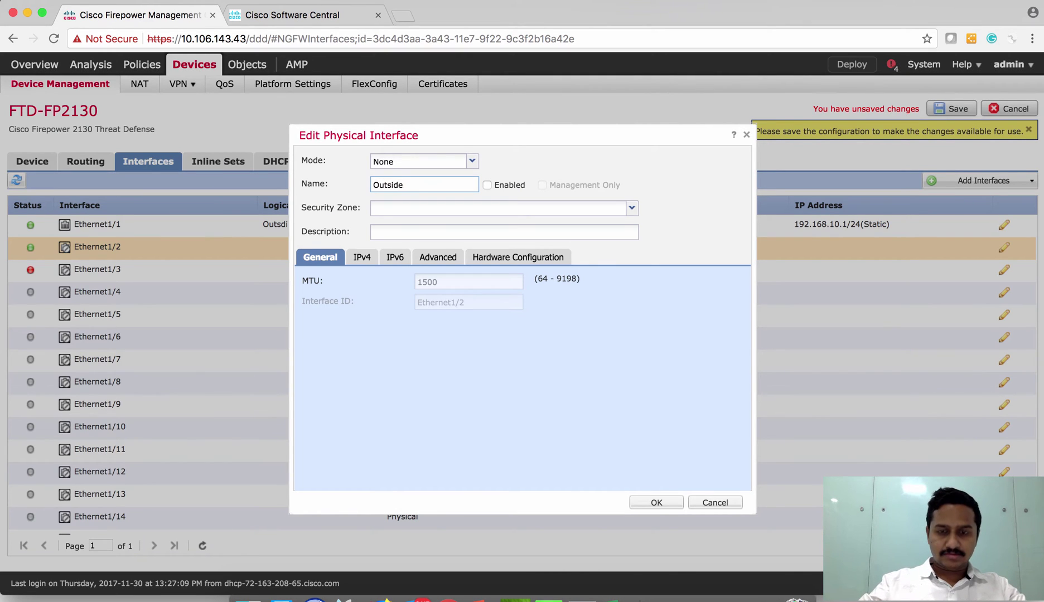
{"action": "key", "text": "Tab"}
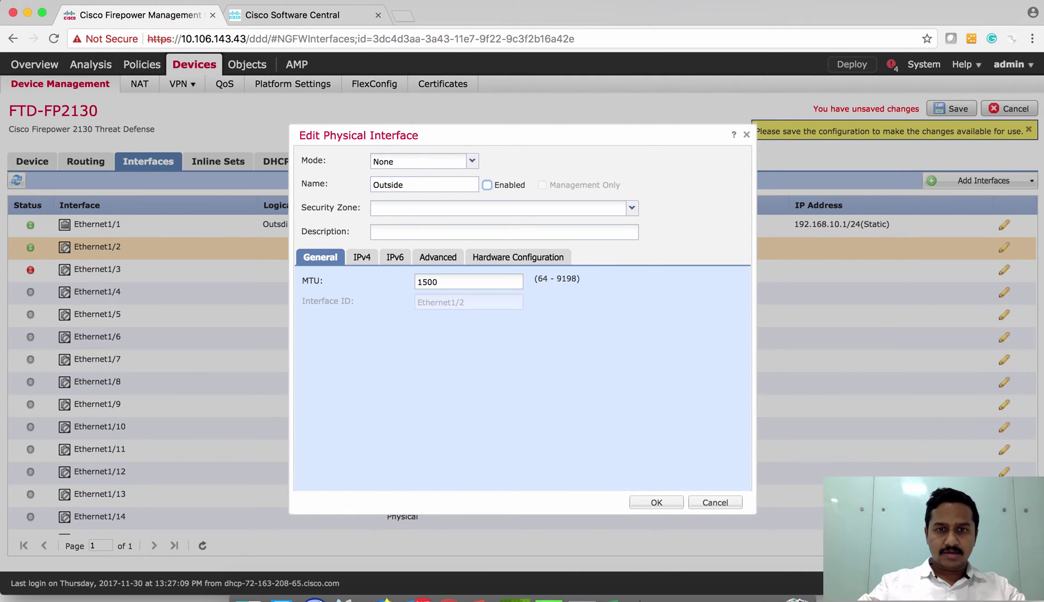
{"action": "key", "text": "space"}
{"action": "left_click", "coordinate": [631, 208]}
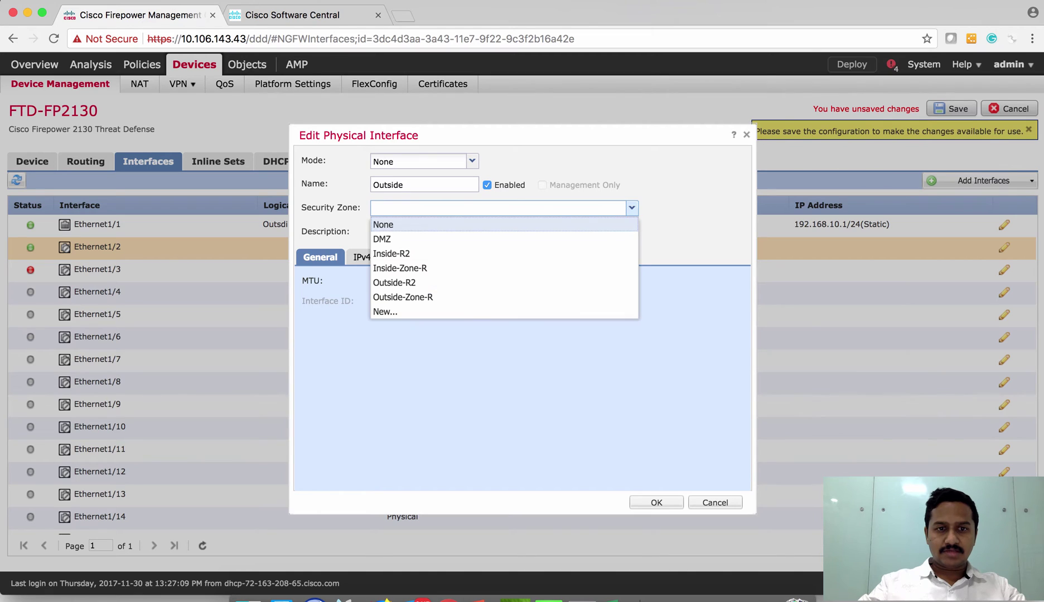
{"action": "key", "text": "Down"}
{"action": "left_click", "coordinate": [438, 283]}
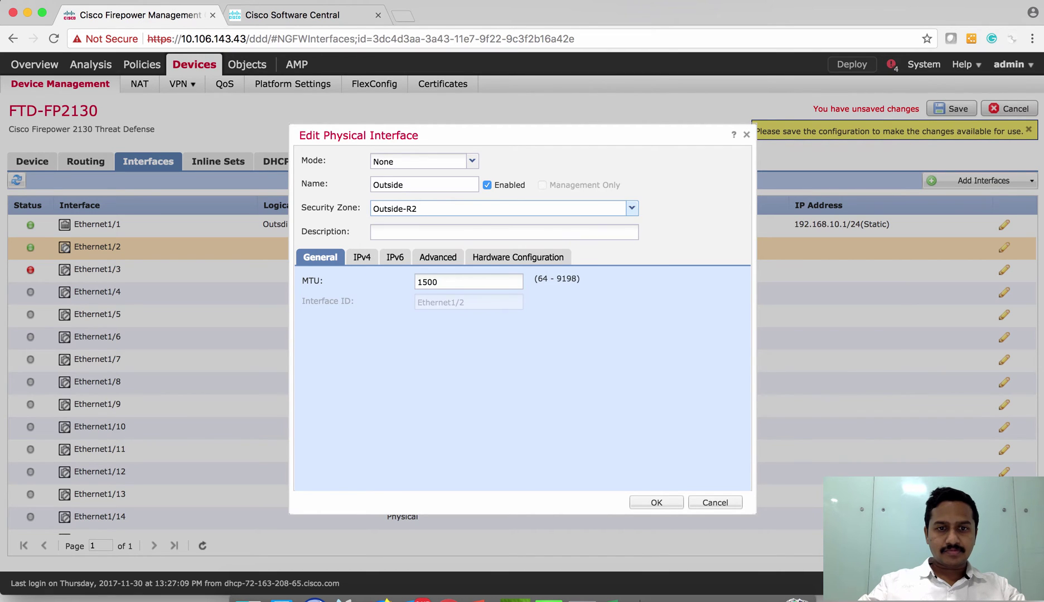
Begin Ethernet1/2's static IPv4 address with 172.16.
{"action": "left_click", "coordinate": [358, 257]}
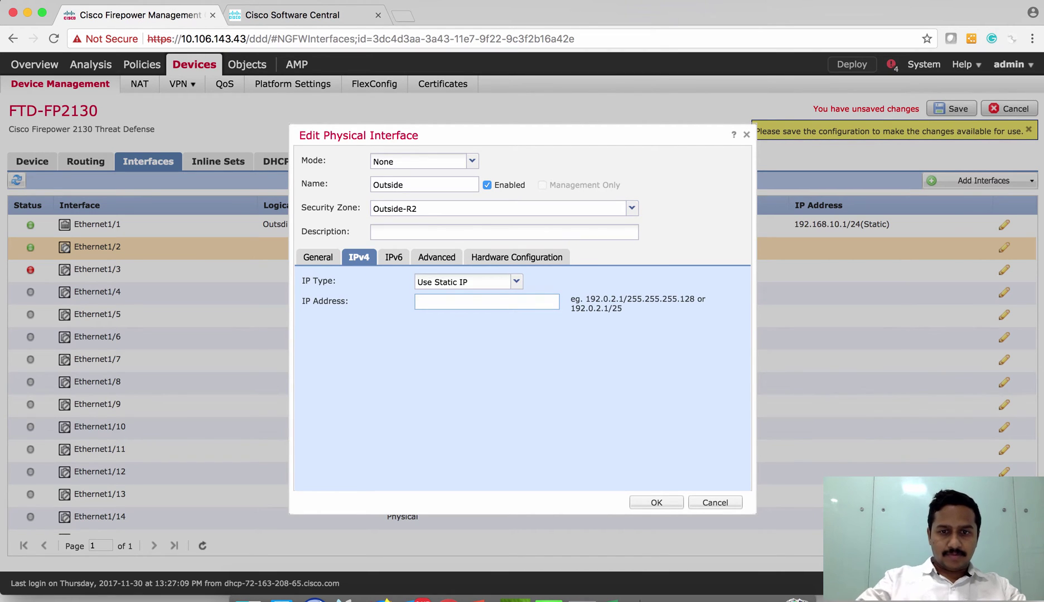
{"action": "type", "text": "1"}
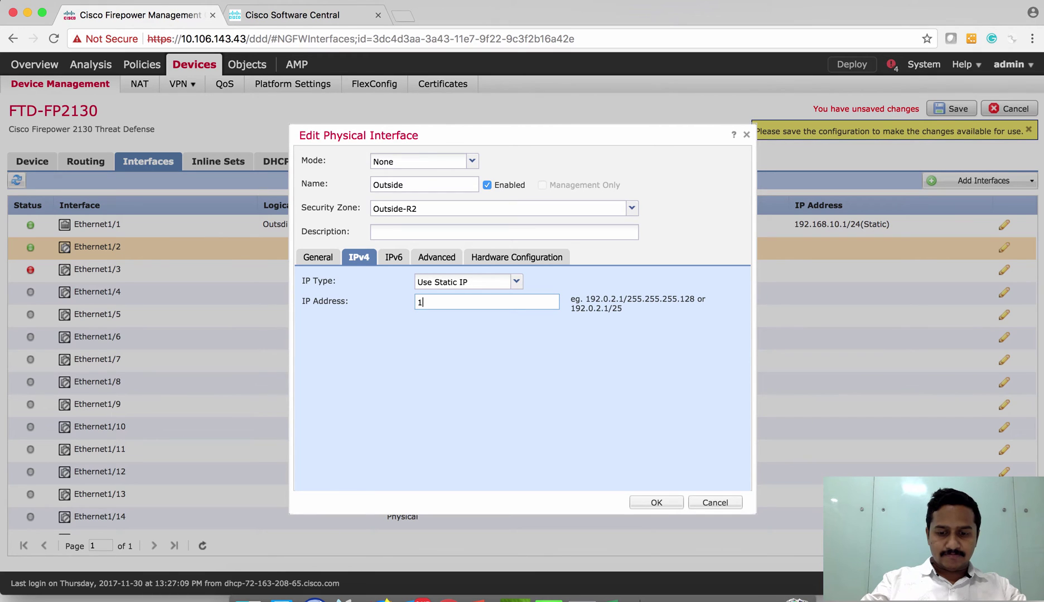
{"action": "type", "text": "72.16"}
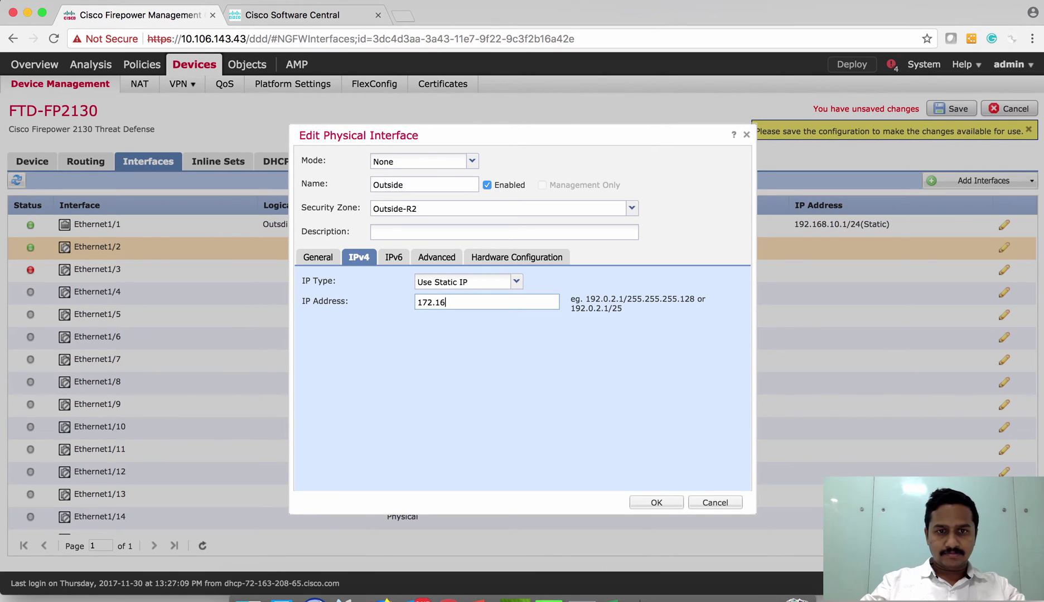
Rename Ethernet1/2 to "Inside" and change its security zone to Inside-R2.
{"action": "key", "text": "shift+Tab"}
{"action": "key", "text": "shift+Tab"}
{"action": "key", "text": "shift+Tab"}
{"action": "key", "text": "shift+Tab"}
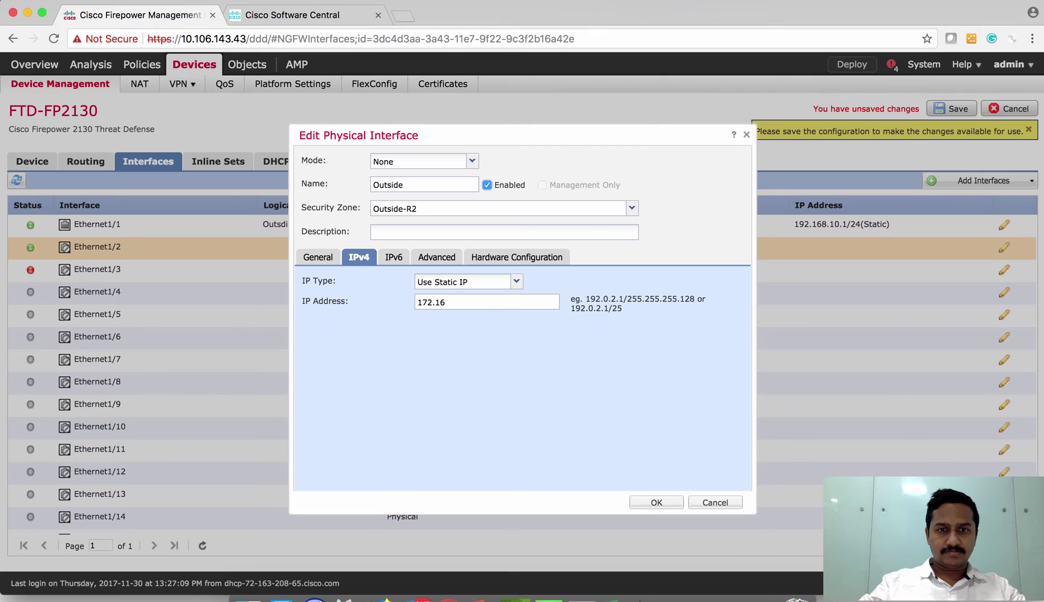
{"action": "key", "text": "shift+Tab"}
{"action": "type", "text": "I"}
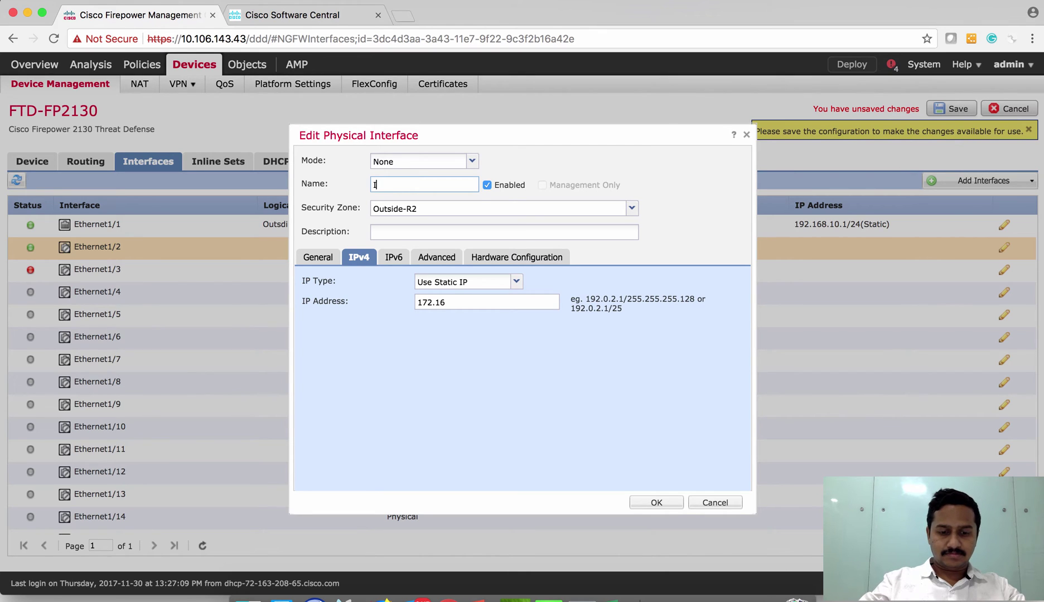
{"action": "type", "text": "nsdie"}
{"action": "key", "text": "BackSpace"}
{"action": "key", "text": "BackSpace"}
{"action": "key", "text": "BackSpace"}
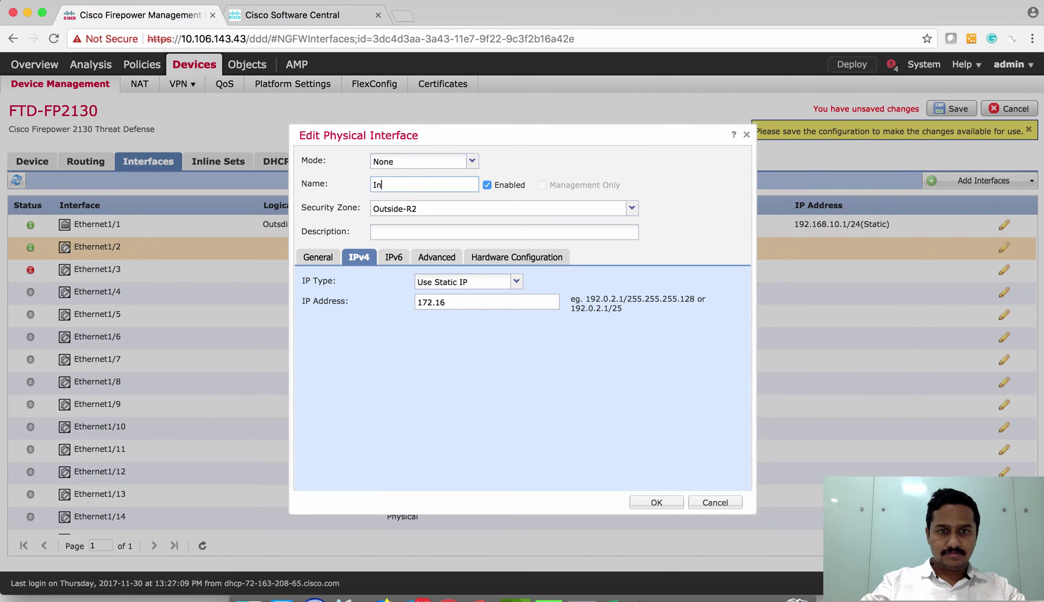
{"action": "type", "text": "side"}
{"action": "left_click", "coordinate": [631, 208]}
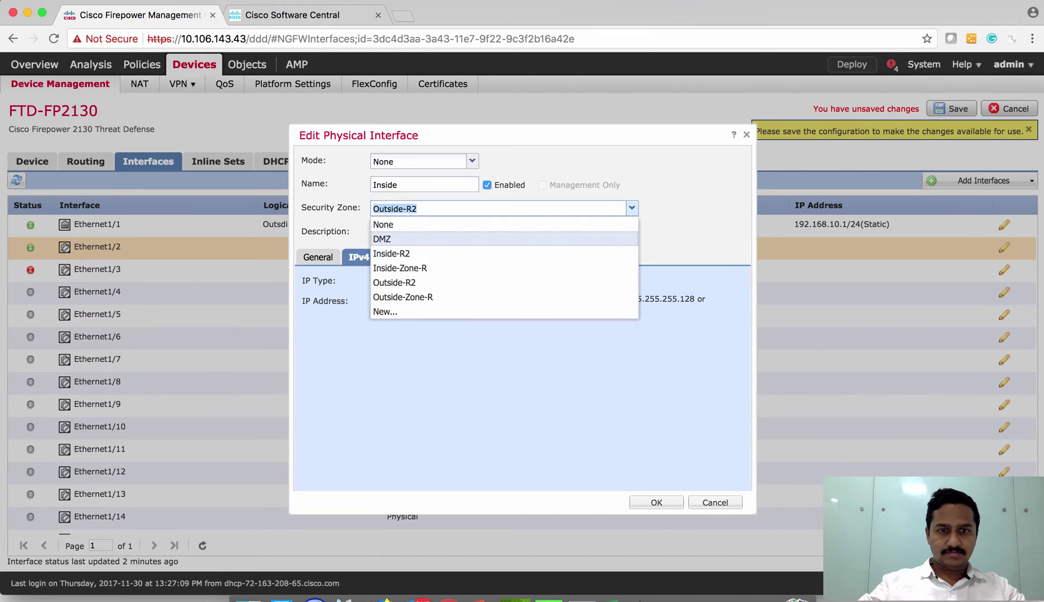
{"action": "left_click", "coordinate": [437, 253]}
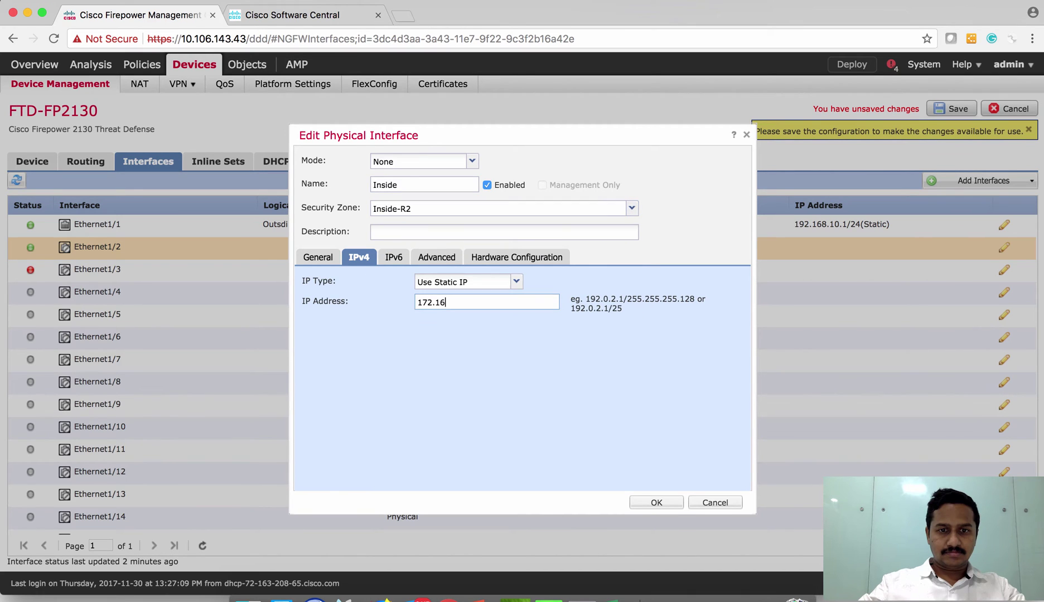
Complete Ethernet1/2's static IPv4 address as 172.16.10.1/24 and confirm the interface settings.
{"action": "type", "text": ".10.1"}
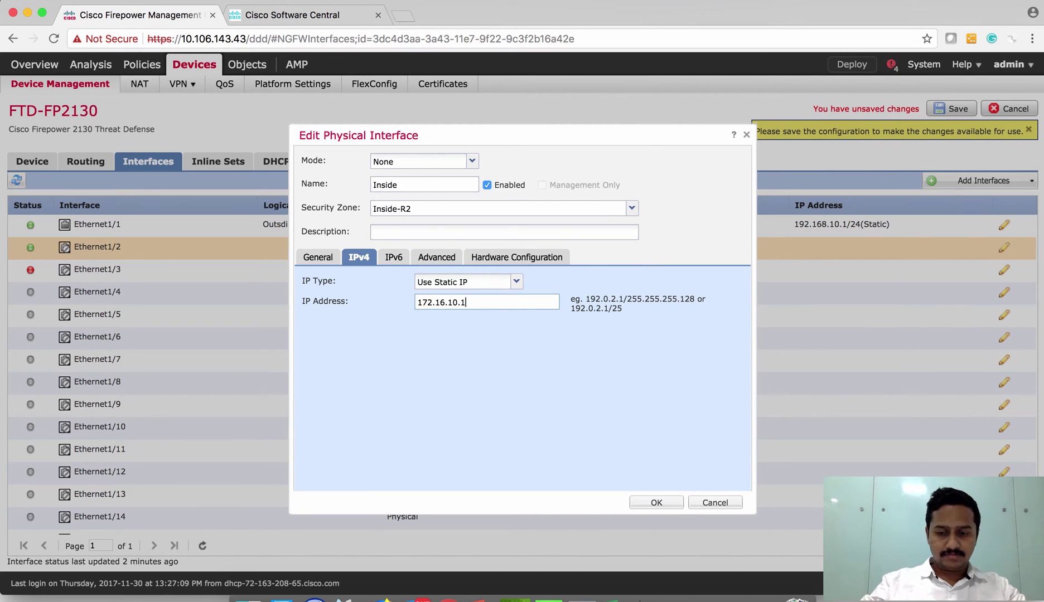
{"action": "type", "text": "/24"}
{"action": "key", "text": "Return"}
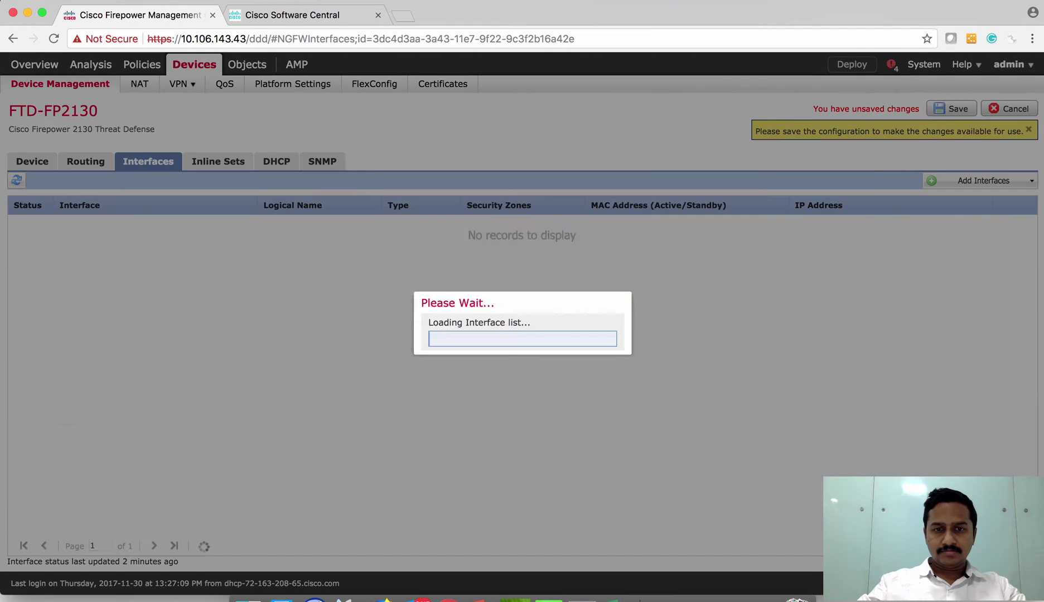
Name interface Ethernet1/3 "DMZ", enable it and assign it to the DMZ security zone.
{"action": "left_click", "coordinate": [1003, 270]}
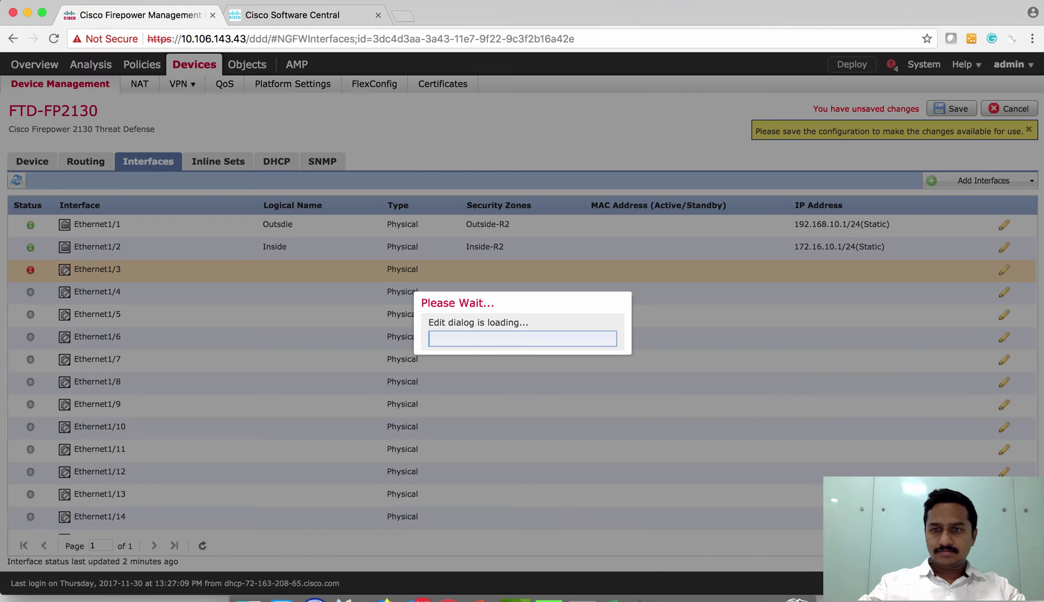
{"action": "type", "text": "DMZ"}
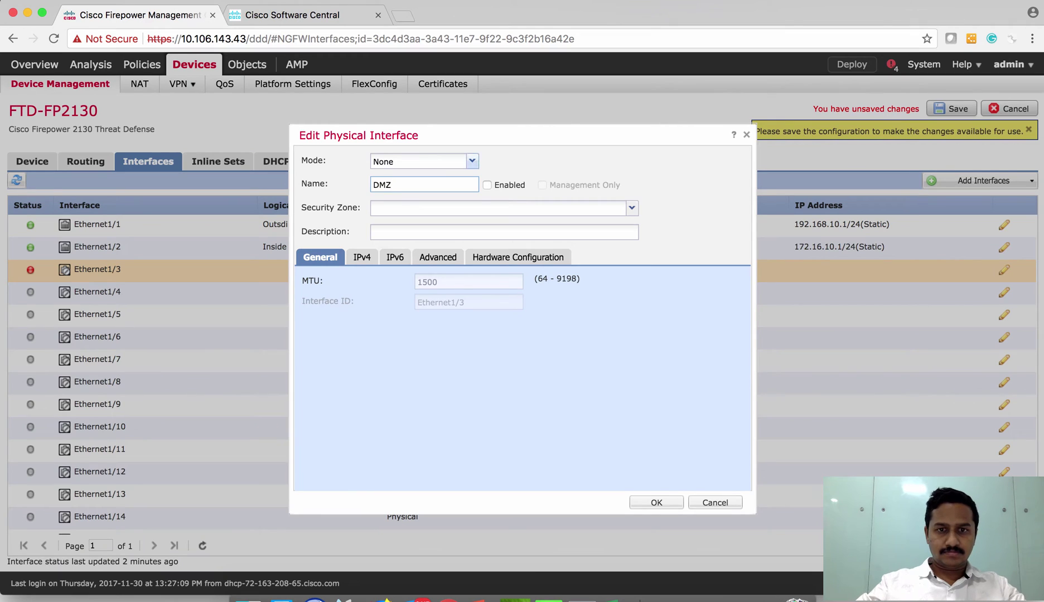
{"action": "key", "text": "Tab"}
{"action": "key", "text": "space"}
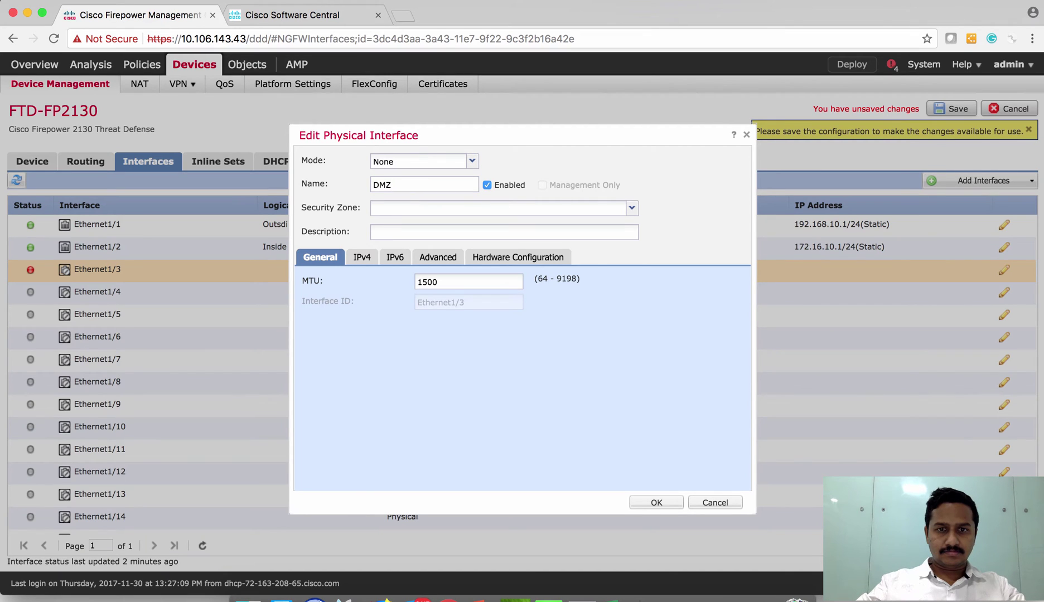
{"action": "left_click", "coordinate": [631, 208]}
{"action": "left_click", "coordinate": [382, 238]}
Give Ethernet1/3 the static IPv4 address 192.168.11.1/24, confirm it and save the device's interface configuration.
{"action": "left_click", "coordinate": [361, 257]}
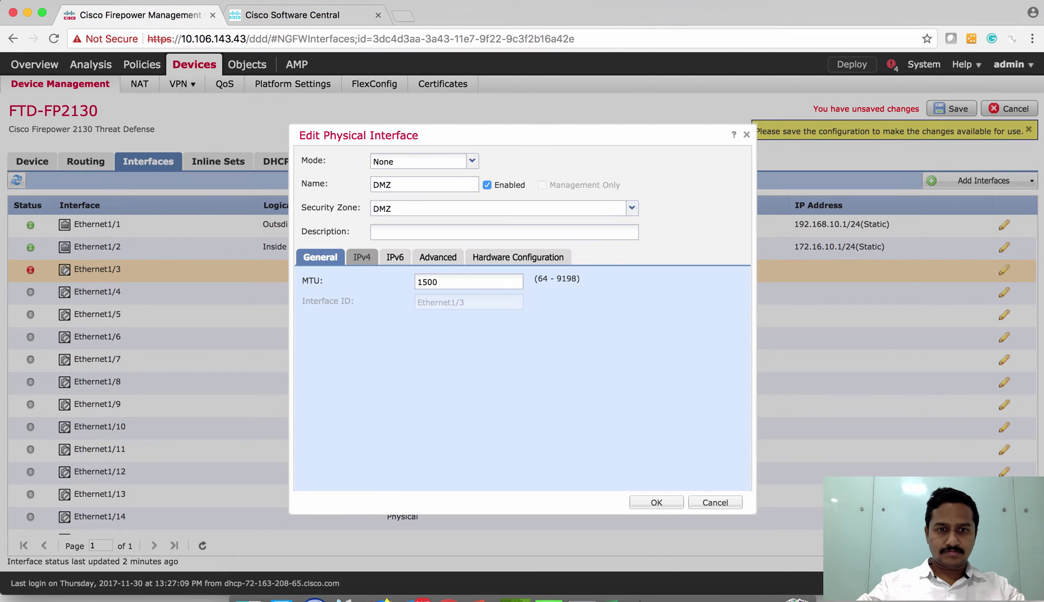
{"action": "left_click", "coordinate": [435, 302]}
{"action": "type", "text": "18"}
{"action": "key", "text": "BackSpace"}
{"action": "type", "text": "9"}
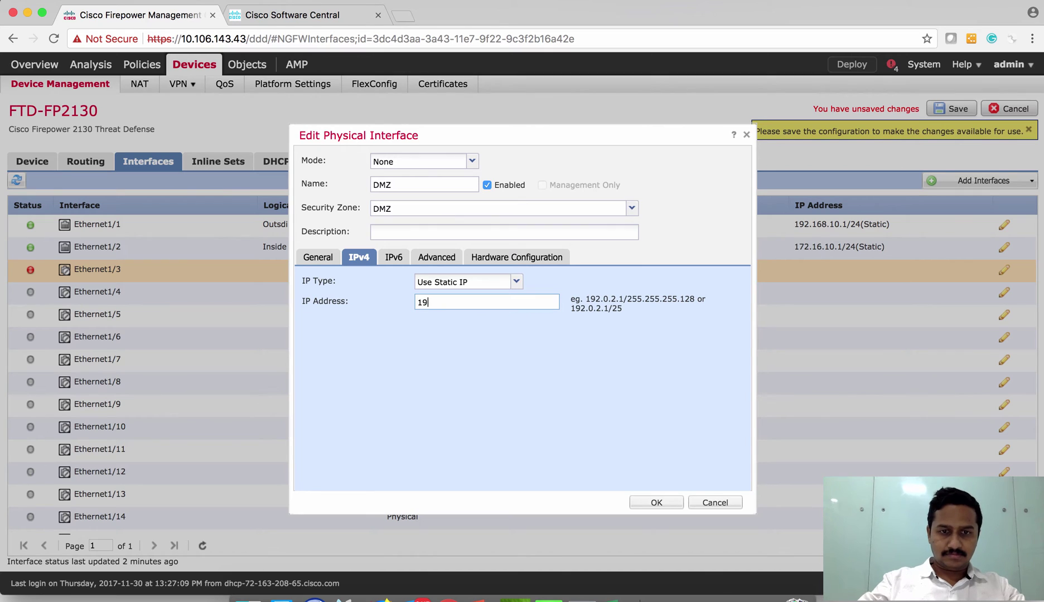
{"action": "type", "text": "2.168.11.1/24"}
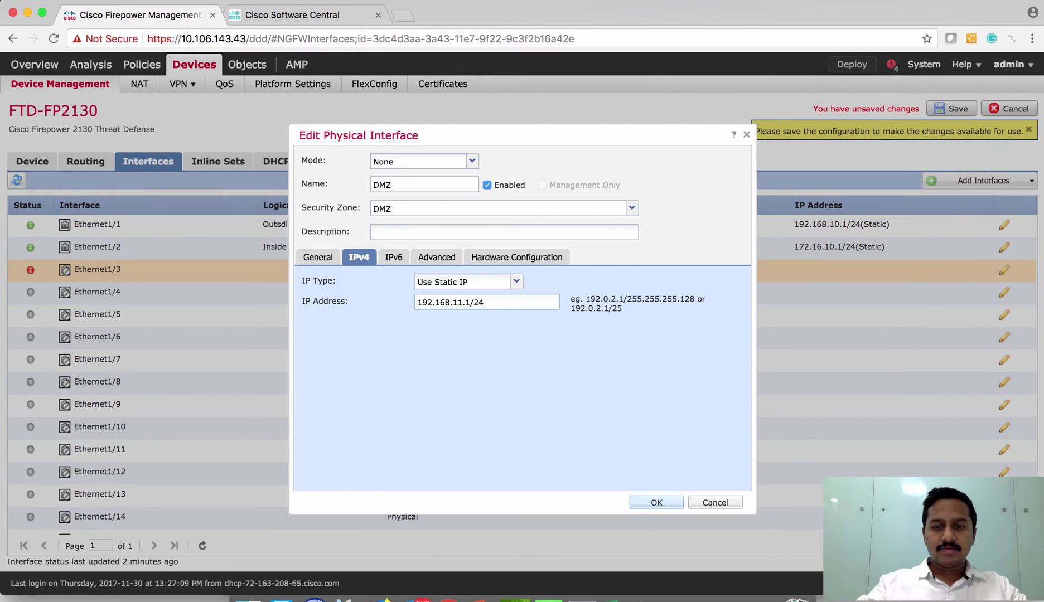
{"action": "key", "text": "Return"}
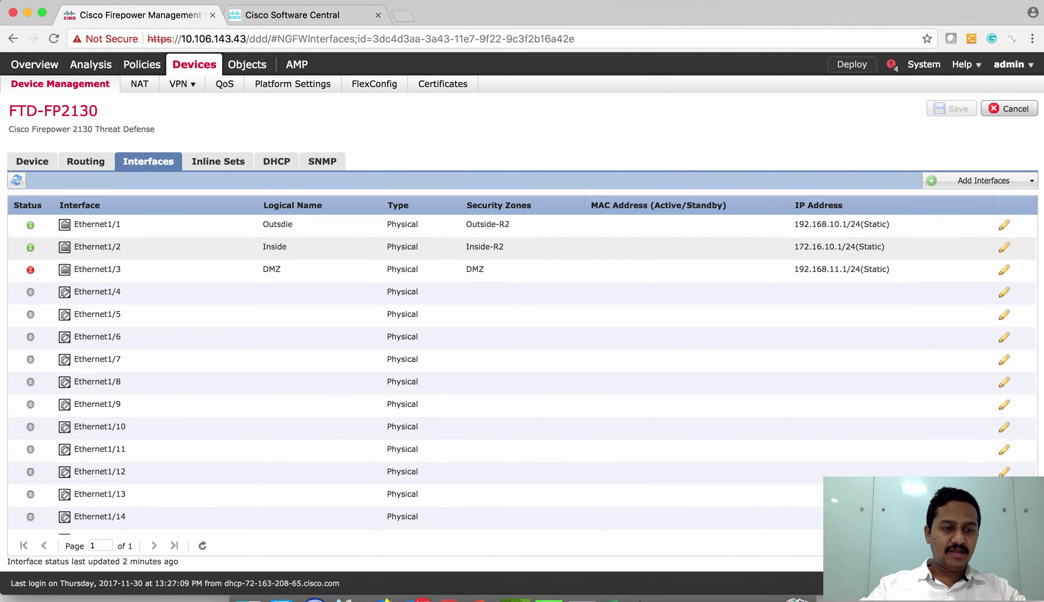
{"action": "mouse_move", "coordinate": [31, 247]}
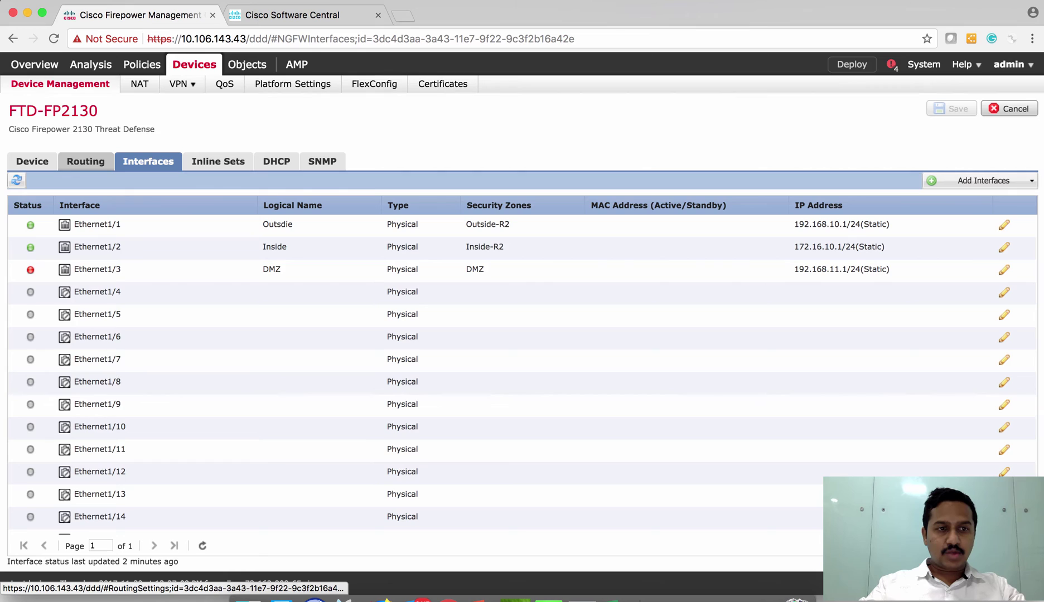
Start a static IPv4 route for FTD-FP2130 on the Outsdie interface with any-ipv4 as the selected network.
{"action": "left_click", "coordinate": [86, 161]}
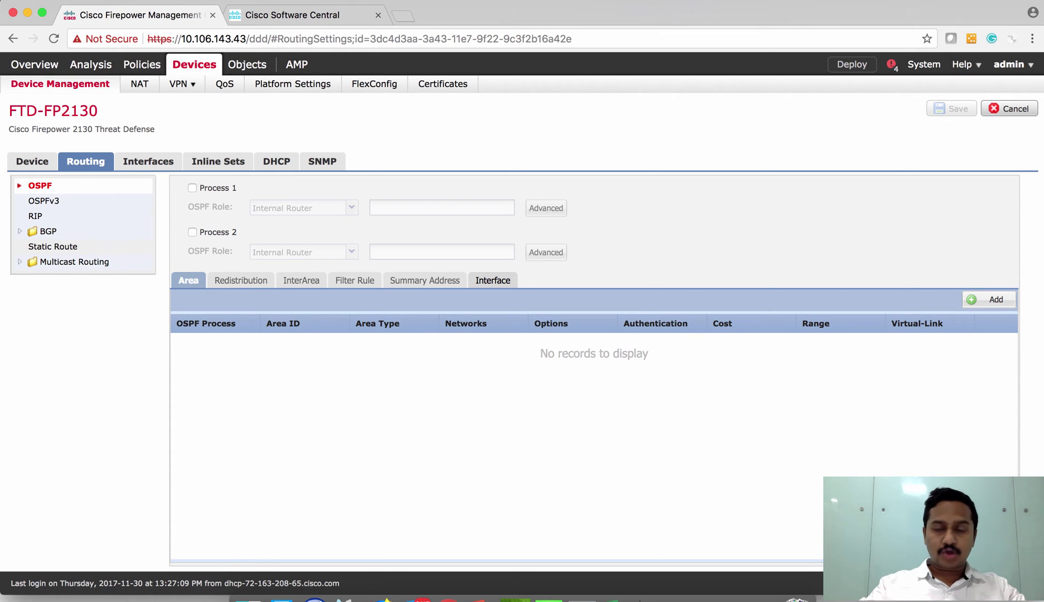
{"action": "left_click", "coordinate": [53, 247]}
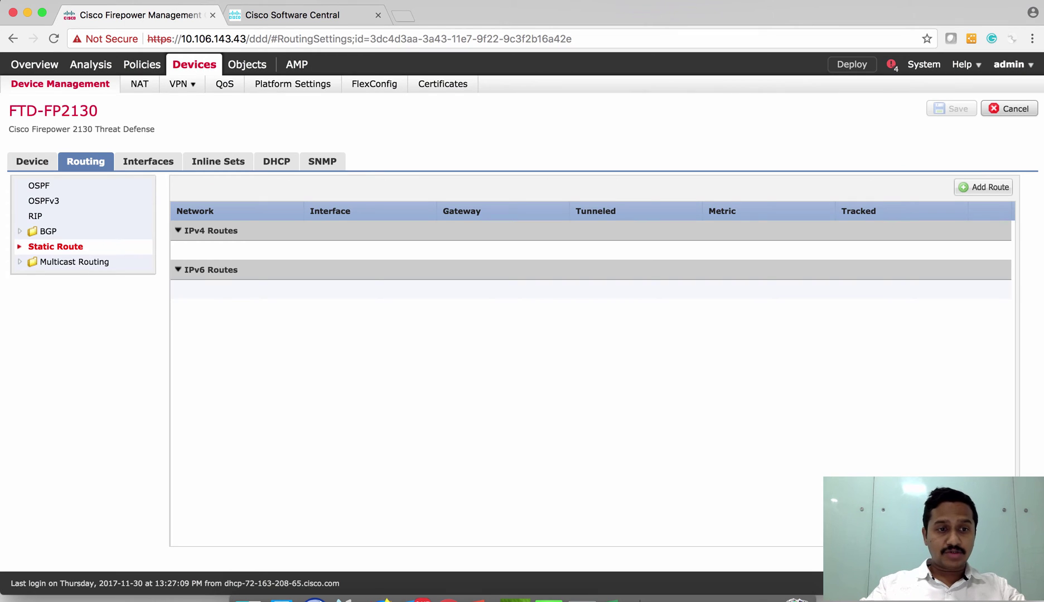
{"action": "left_click", "coordinate": [983, 187]}
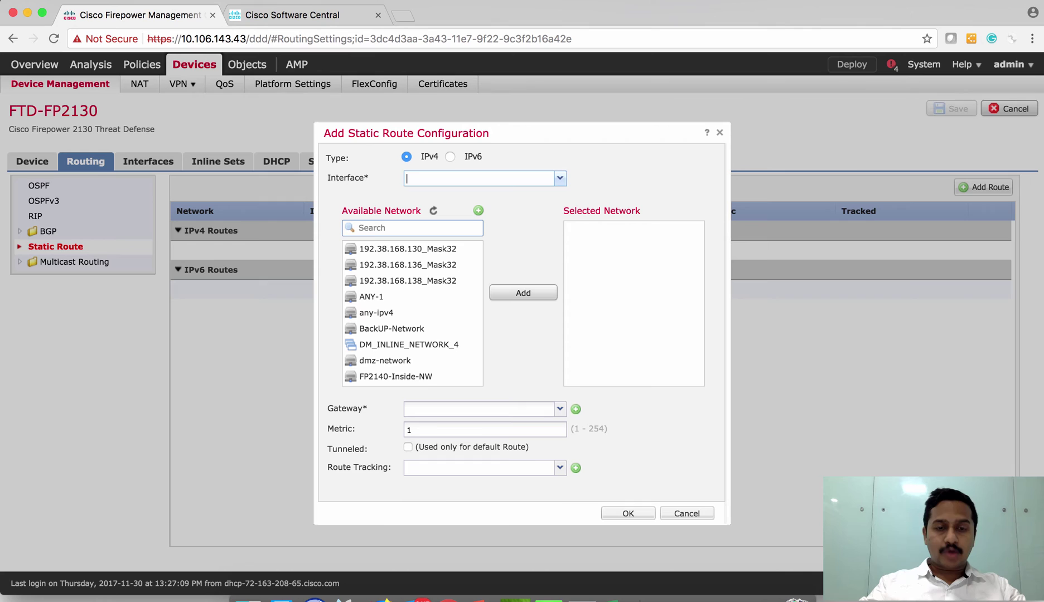
{"action": "type", "text": "Outsdie"}
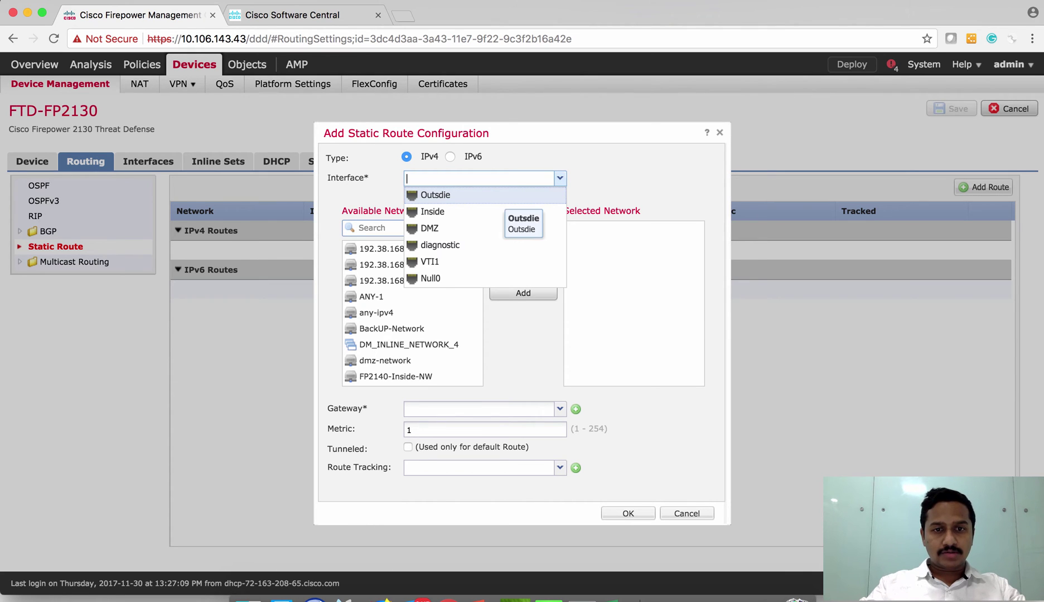
{"action": "key", "text": "super+a"}
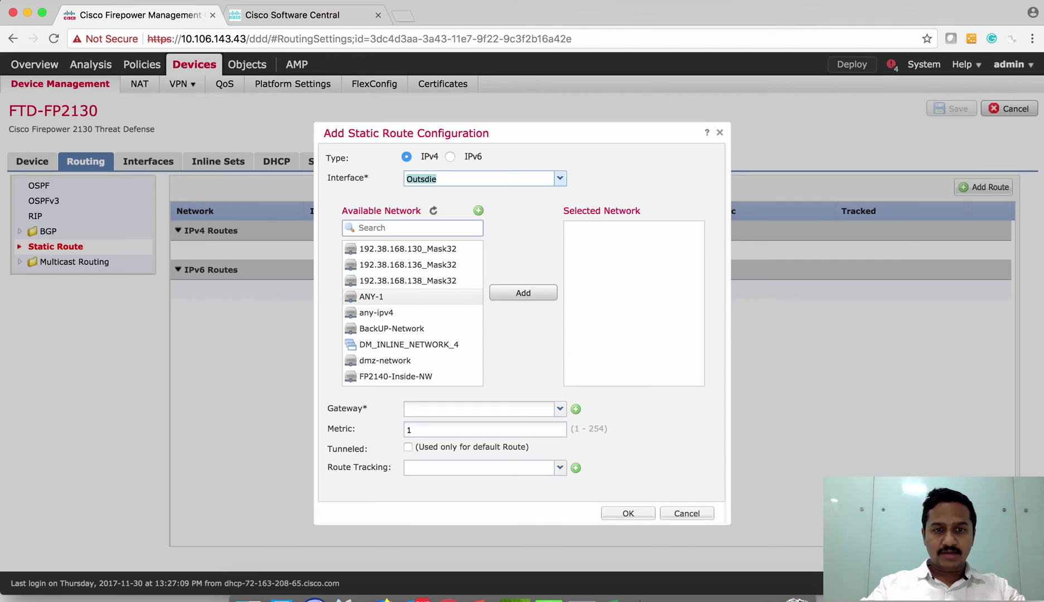
{"action": "left_click", "coordinate": [412, 312]}
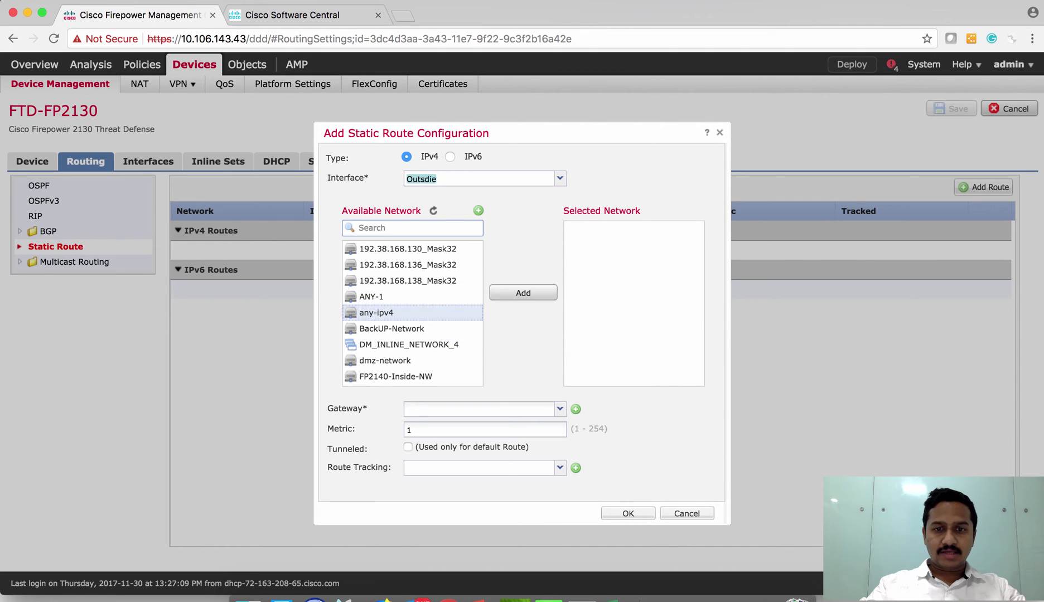
{"action": "left_click", "coordinate": [522, 293]}
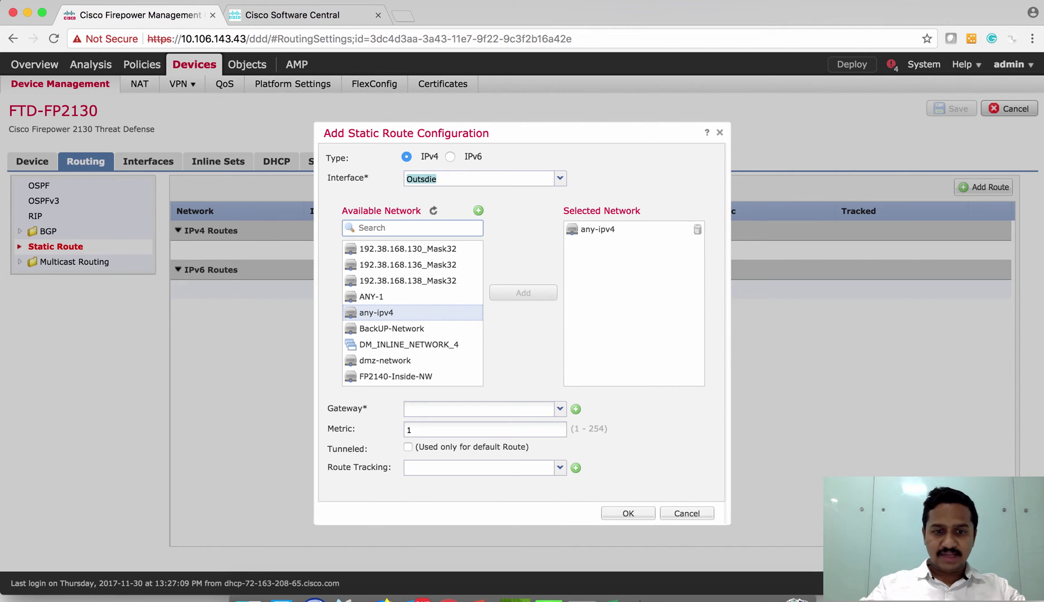
Set the static route's gateway to Outside-Host, confirm the route and save the device's routing configuration.
{"action": "left_click", "coordinate": [477, 408]}
{"action": "type", "text": "1"}
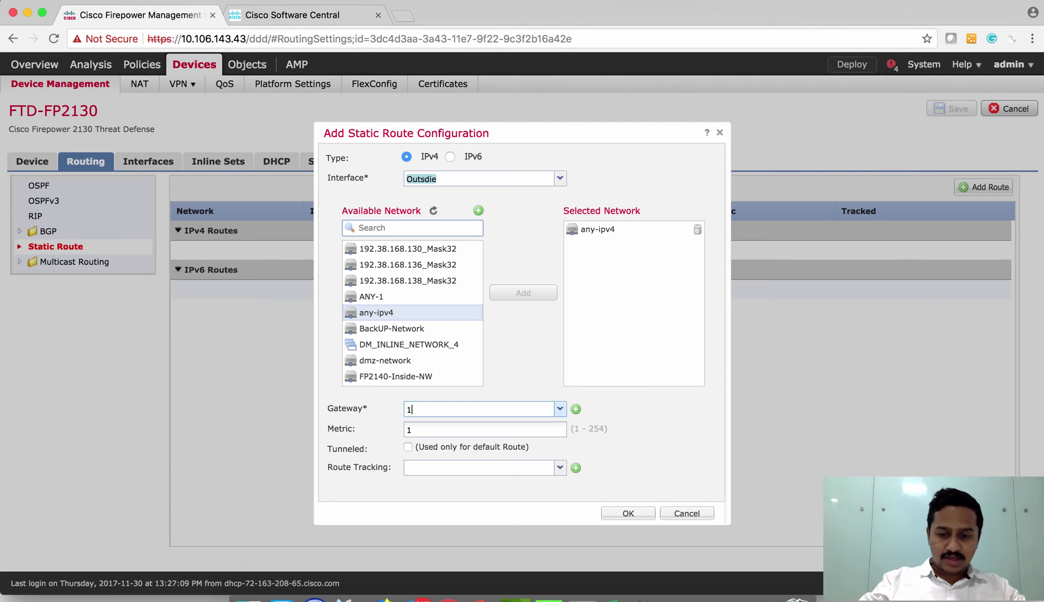
{"action": "type", "text": "92.168.10.1"}
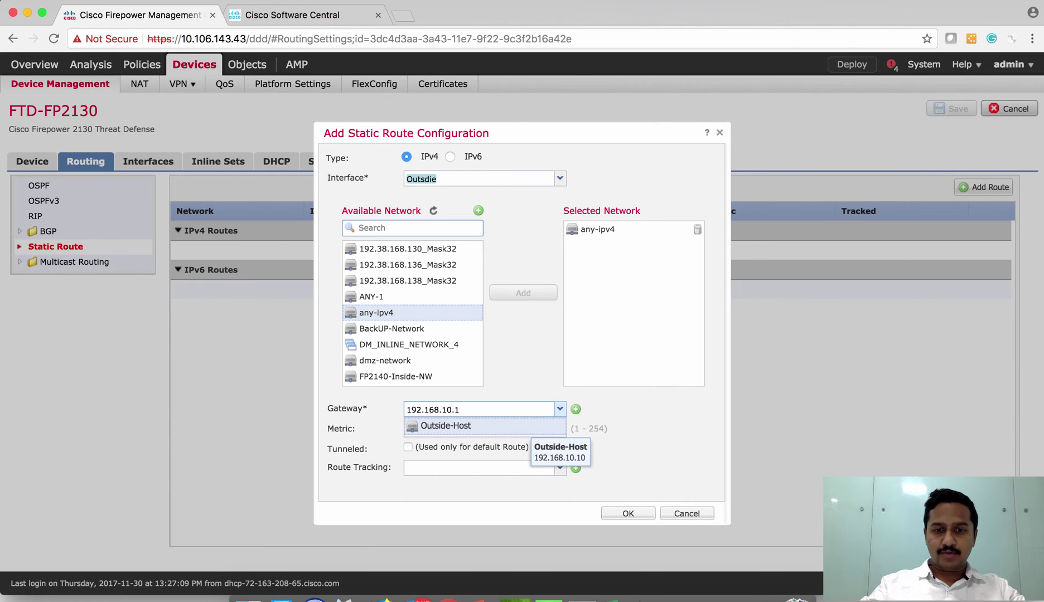
{"action": "key", "text": "Return"}
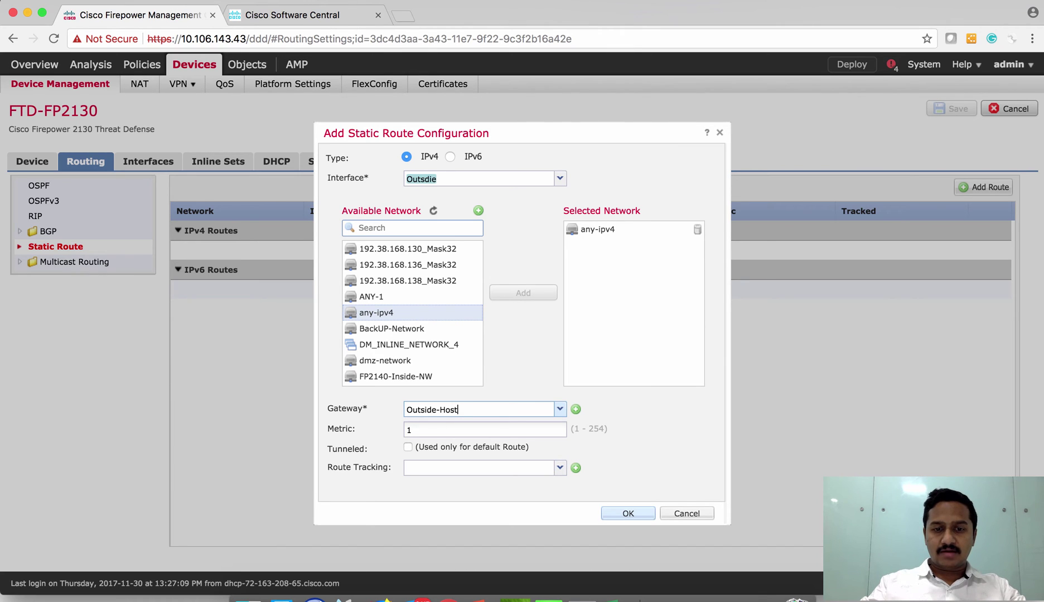
{"action": "left_click", "coordinate": [628, 513]}
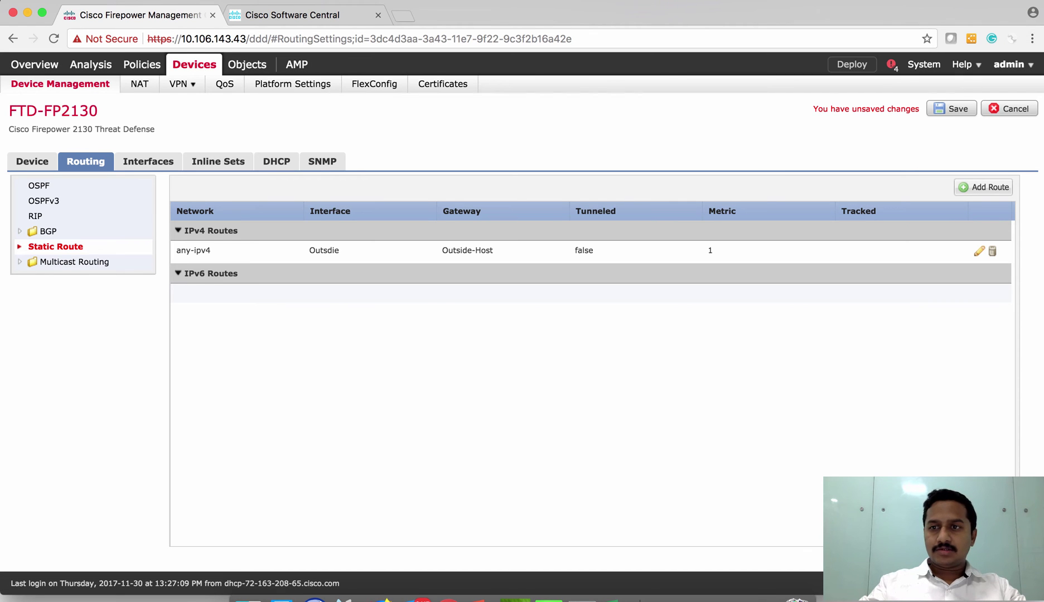
{"action": "left_click", "coordinate": [950, 108]}
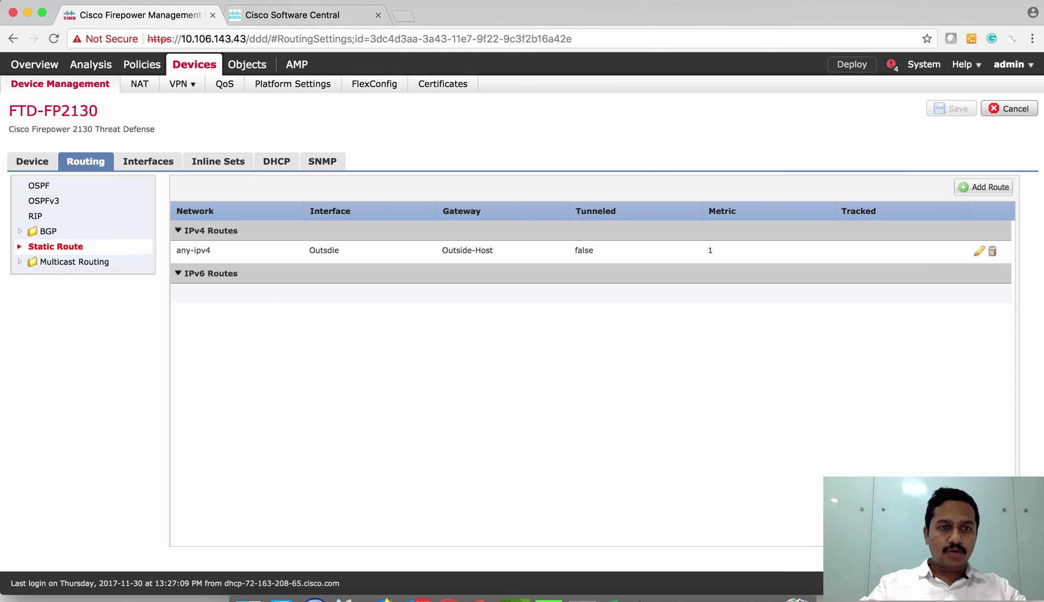
Review the FTD-FP2130 device summary, including its general, license, system, health and management details.
{"action": "left_click", "coordinate": [31, 161]}
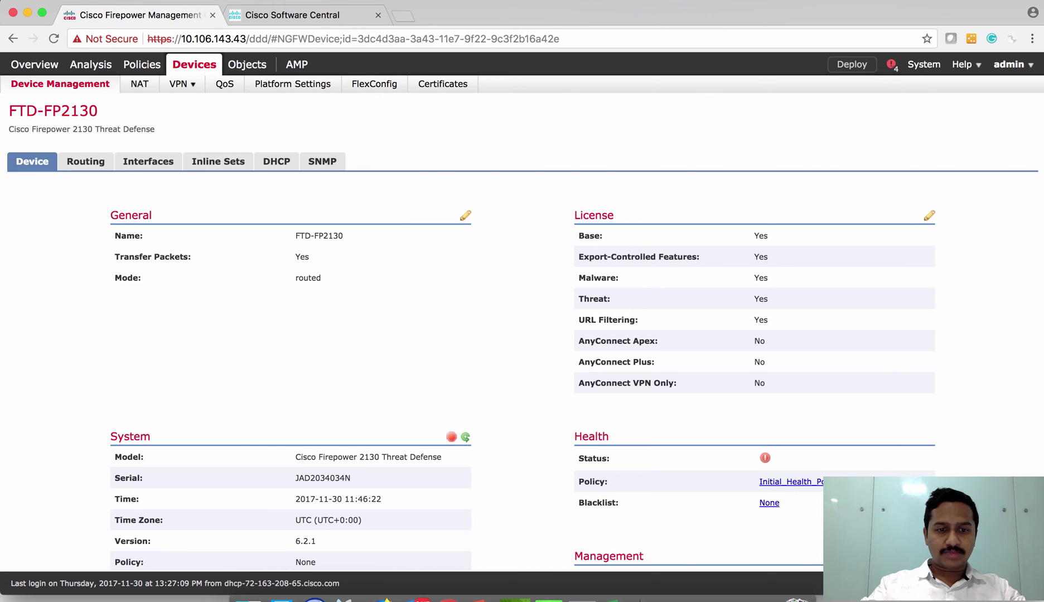
{"action": "scroll", "coordinate": [522, 362], "scroll_direction": "down", "scroll_amount": 5}
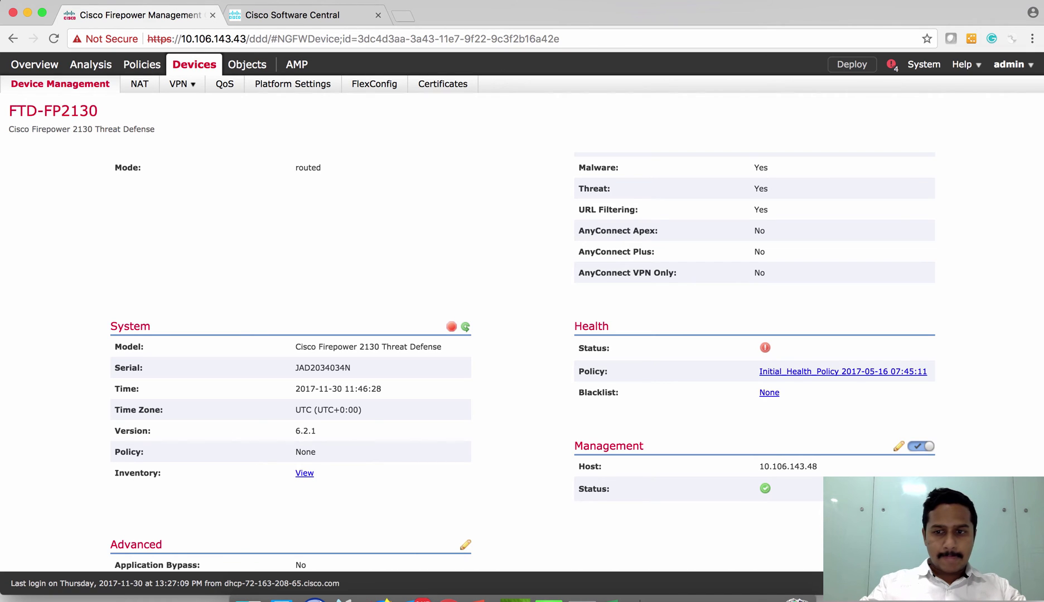
{"action": "scroll", "coordinate": [577, 364], "scroll_direction": "down", "scroll_amount": 1}
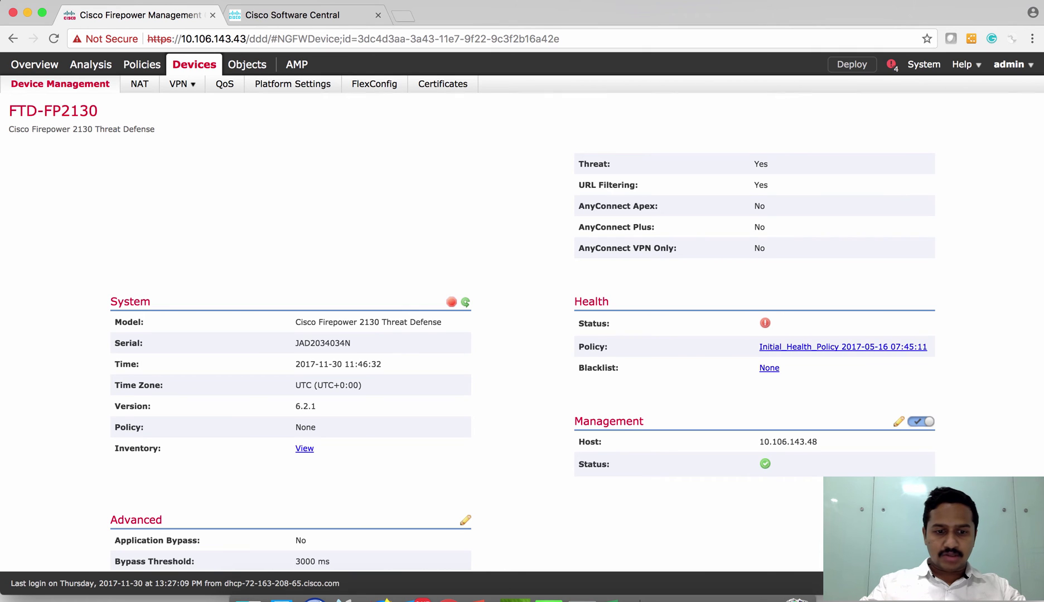
{"action": "scroll", "coordinate": [522, 312], "scroll_direction": "up", "scroll_amount": 5}
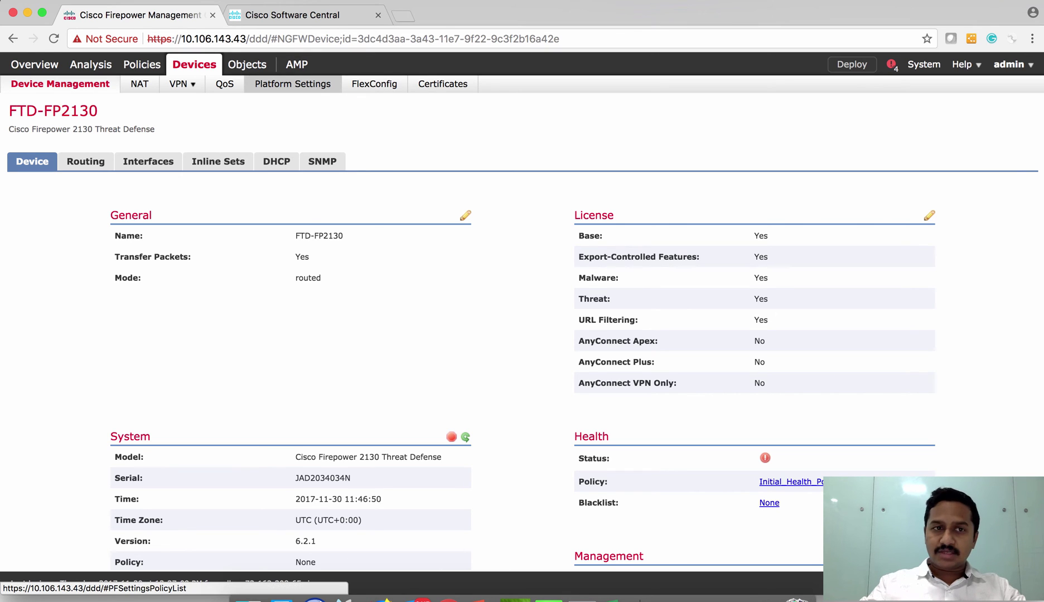
Start a new Threat Defense platform settings policy and name it "FP-Policy".
{"action": "left_click", "coordinate": [292, 84]}
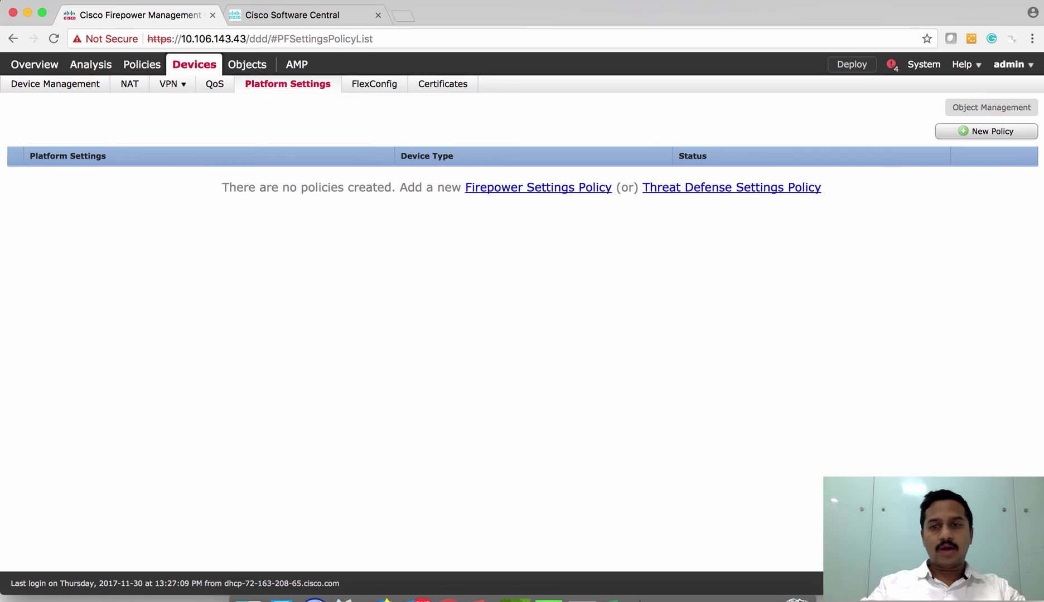
{"action": "left_click", "coordinate": [986, 131]}
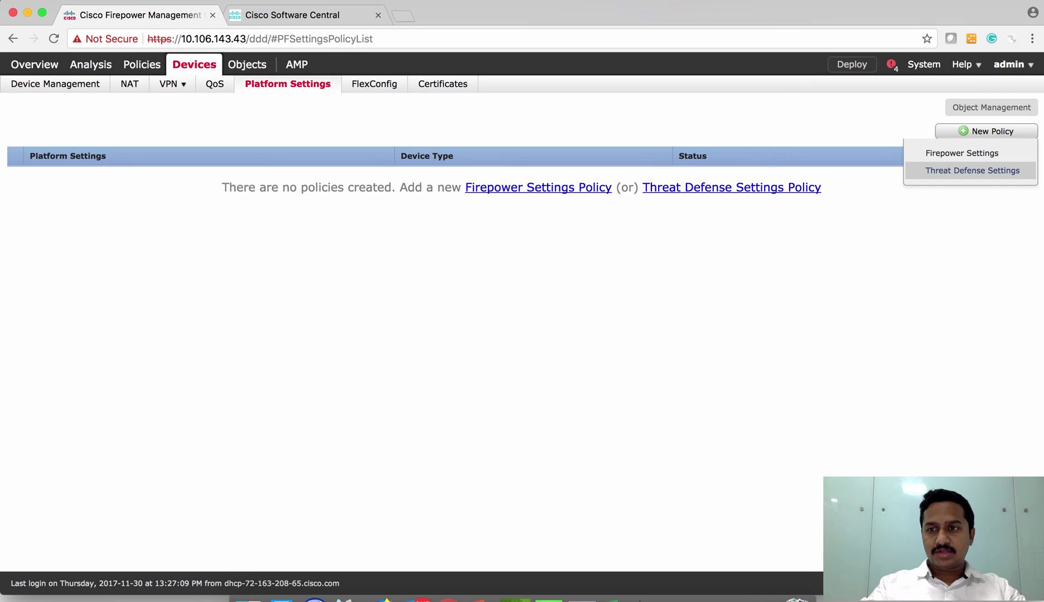
{"action": "left_click", "coordinate": [972, 170]}
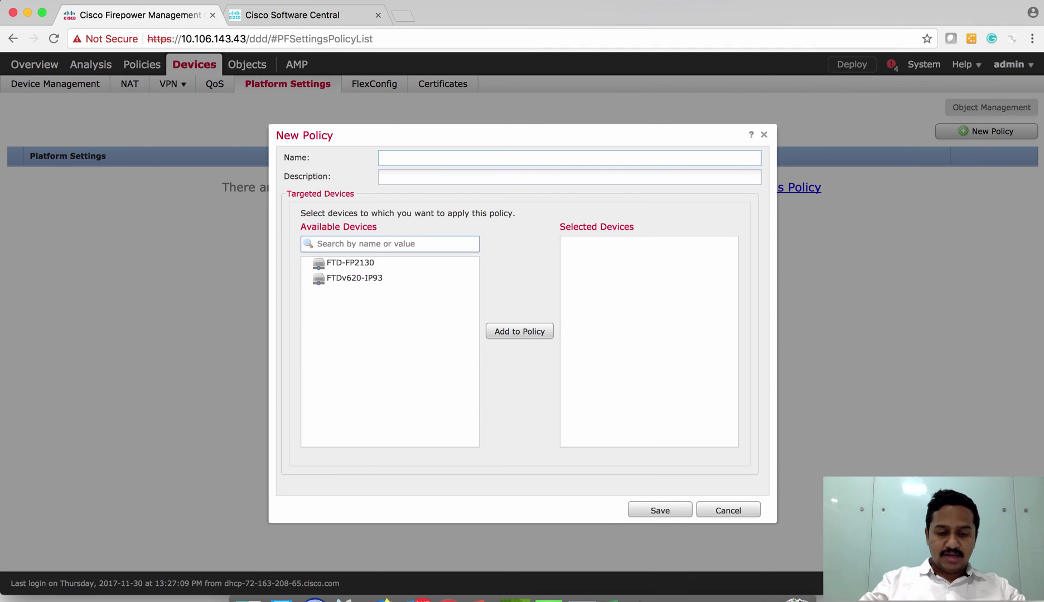
{"action": "type", "text": "FP"}
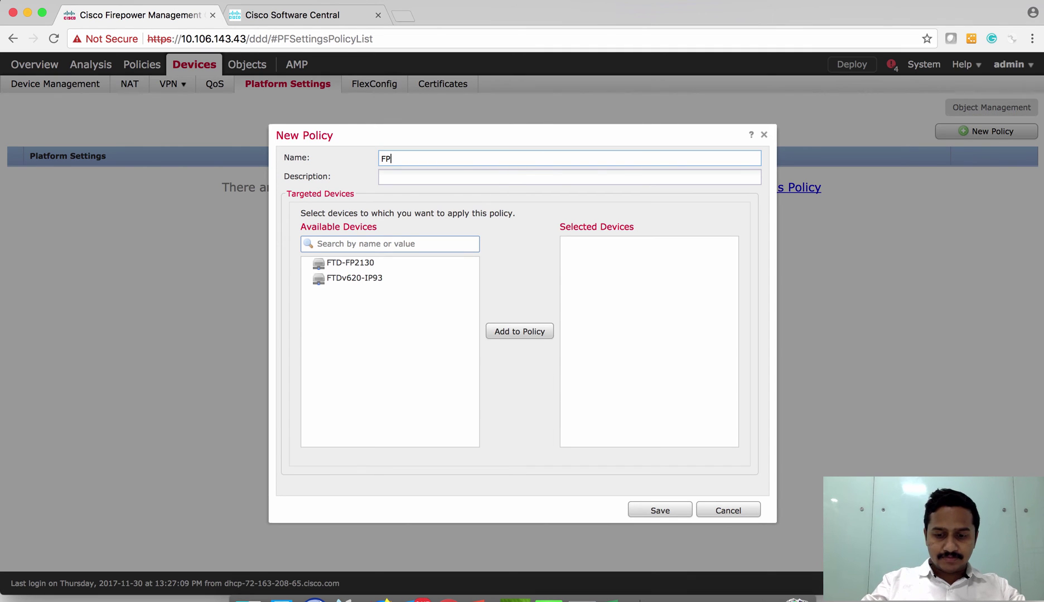
{"action": "type", "text": "-Policy"}
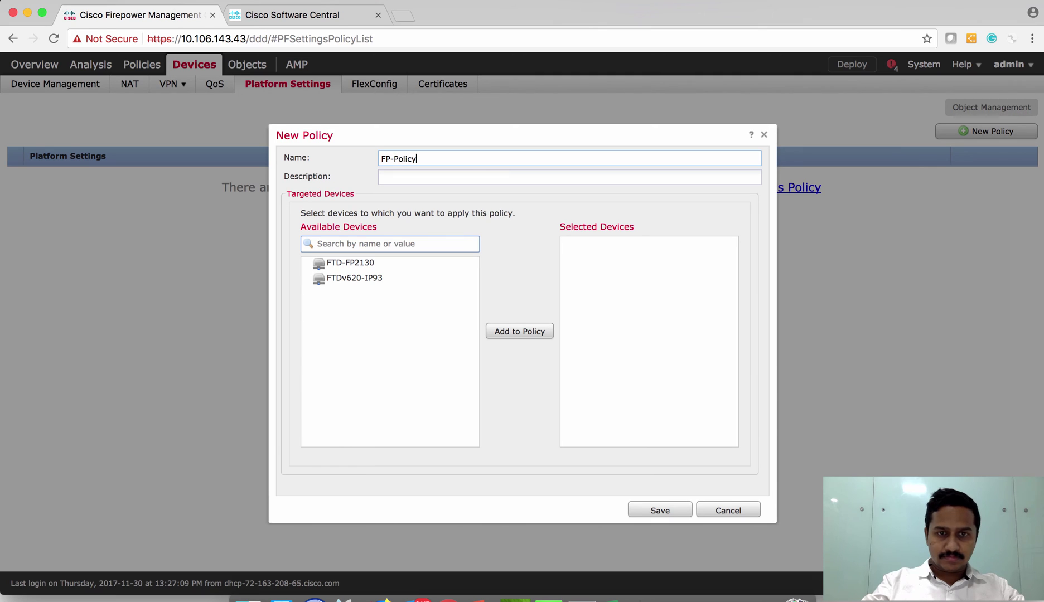
Assign FTD-FP2130 and FTDv620-IP93 to FP-Policy as targeted devices and save the new policy.
{"action": "left_click", "coordinate": [350, 262]}
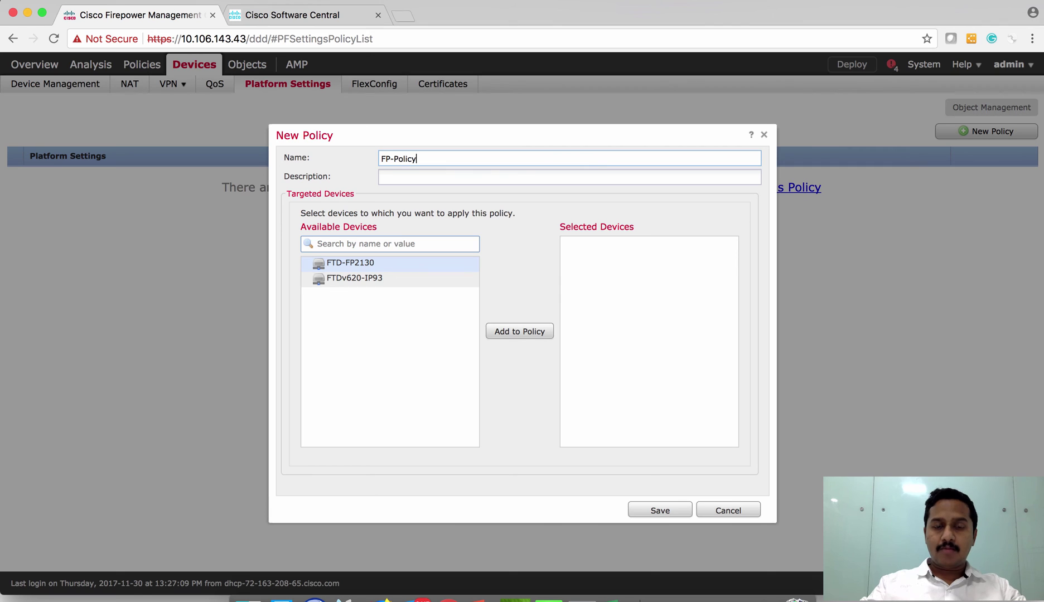
{"action": "left_click", "coordinate": [354, 278]}
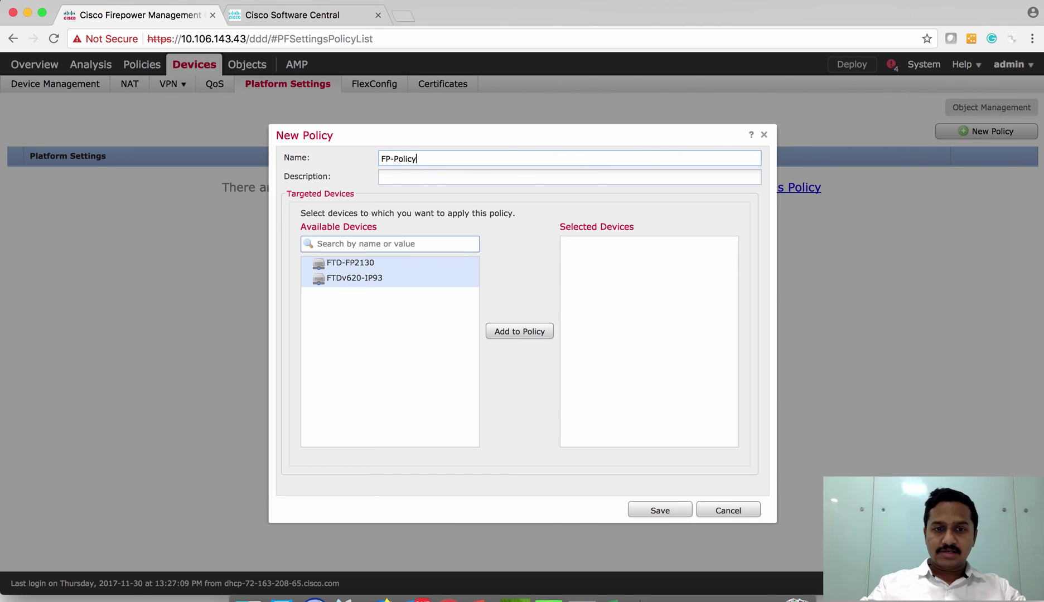
{"action": "left_click", "coordinate": [519, 331]}
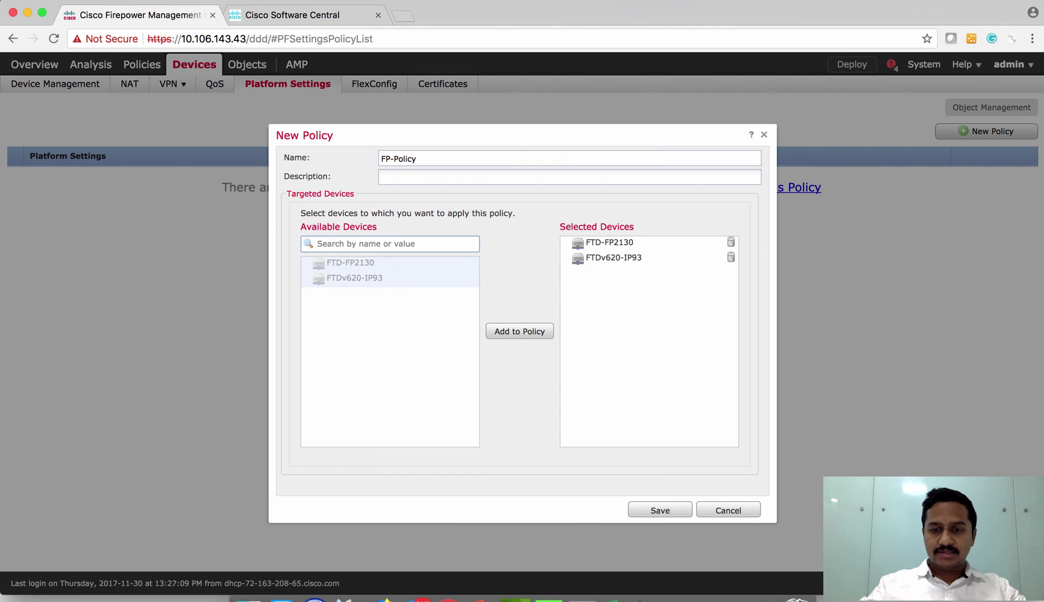
{"action": "left_click", "coordinate": [660, 510]}
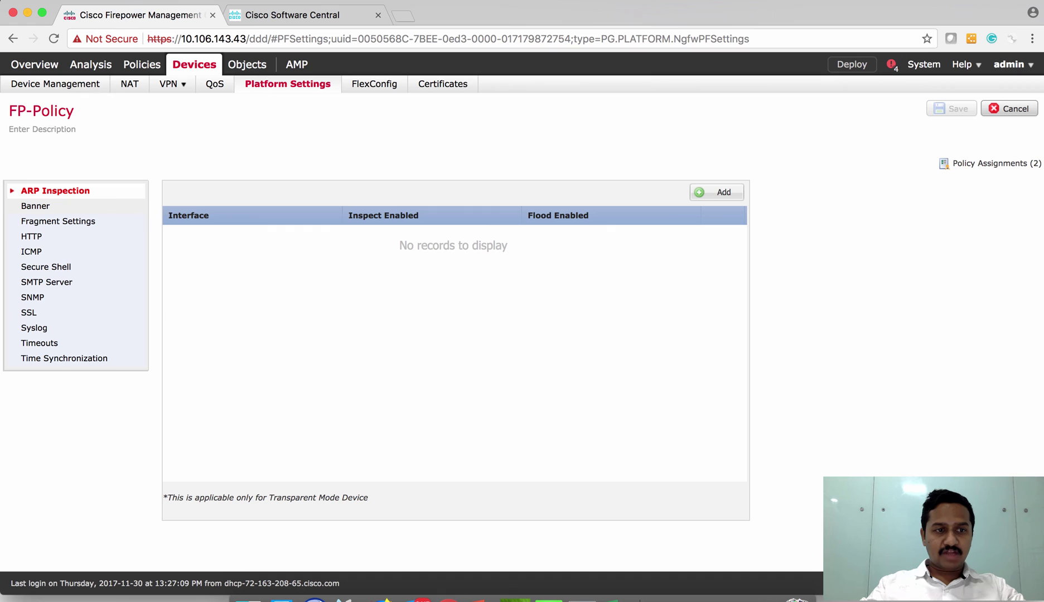
Review FP-Policy's HTTP, ICMP, Secure Shell, SMTP Server and Time Synchronization settings.
{"action": "left_click", "coordinate": [31, 237]}
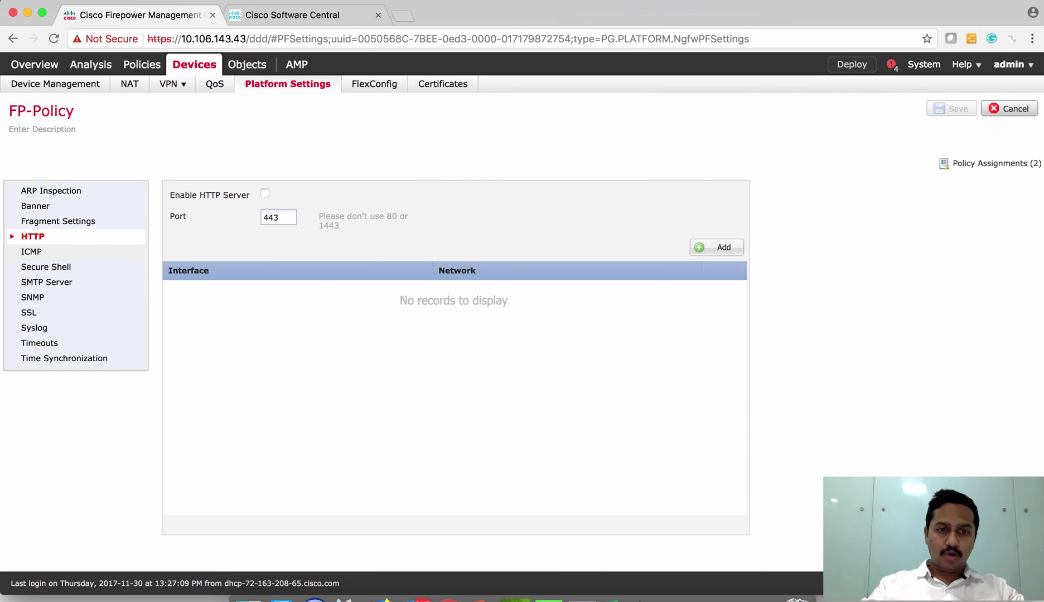
{"action": "left_click", "coordinate": [31, 252]}
{"action": "left_click", "coordinate": [45, 267]}
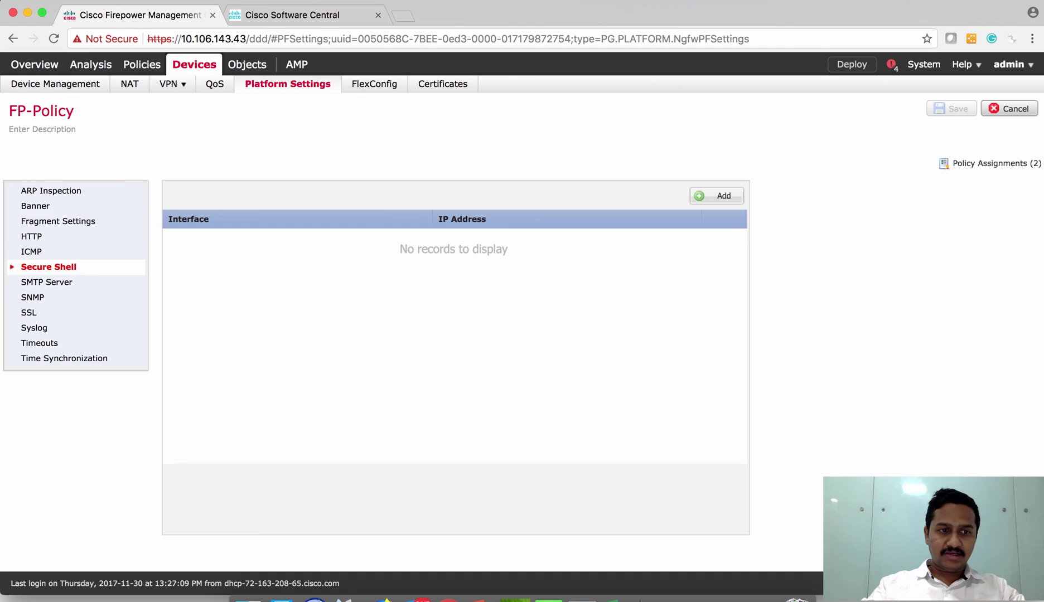
{"action": "left_click", "coordinate": [46, 282]}
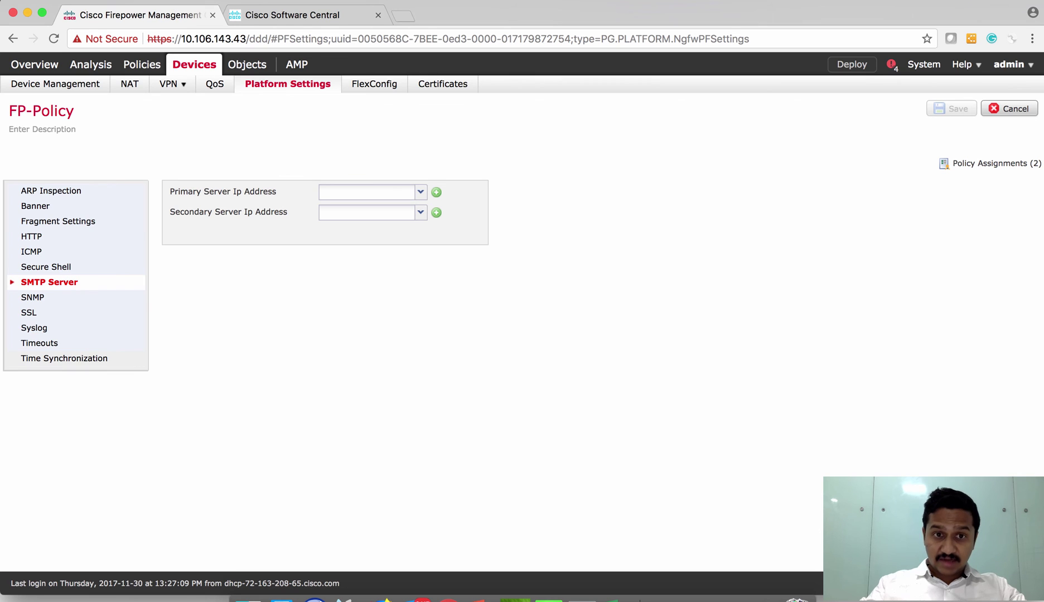
{"action": "left_click", "coordinate": [63, 358]}
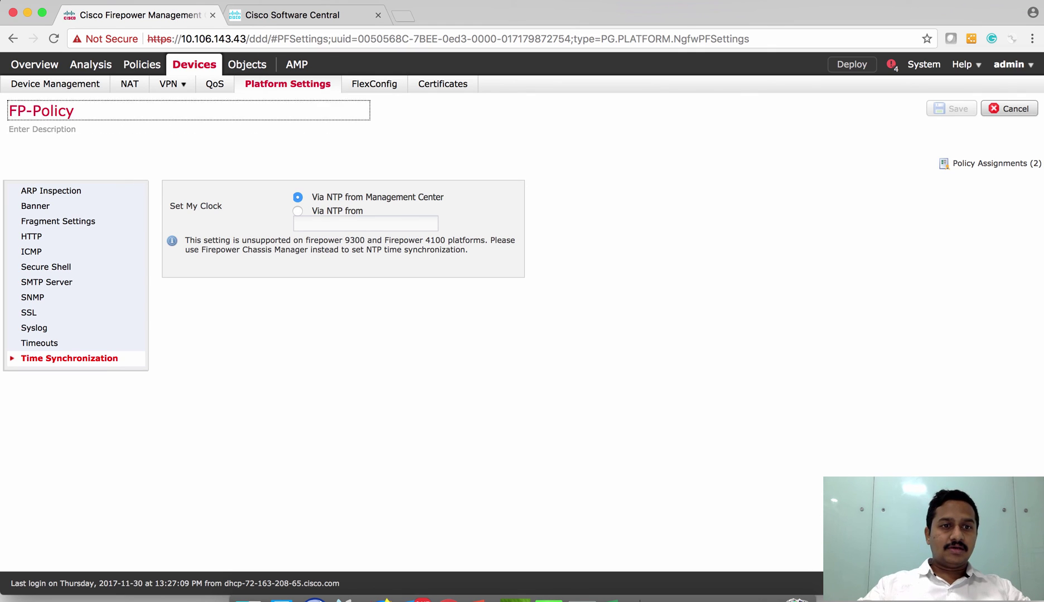
Open the Threat Defense NAT-Policy for editing, confirm FTD-FP2130 as its targeted device and save the policy.
{"action": "left_click", "coordinate": [130, 83]}
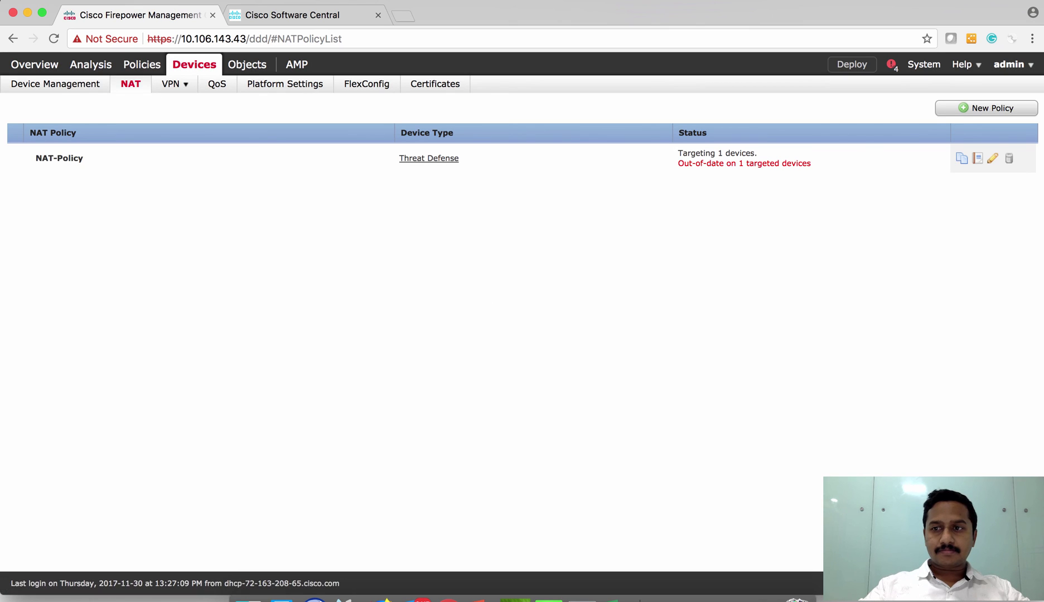
{"action": "left_click", "coordinate": [985, 108]}
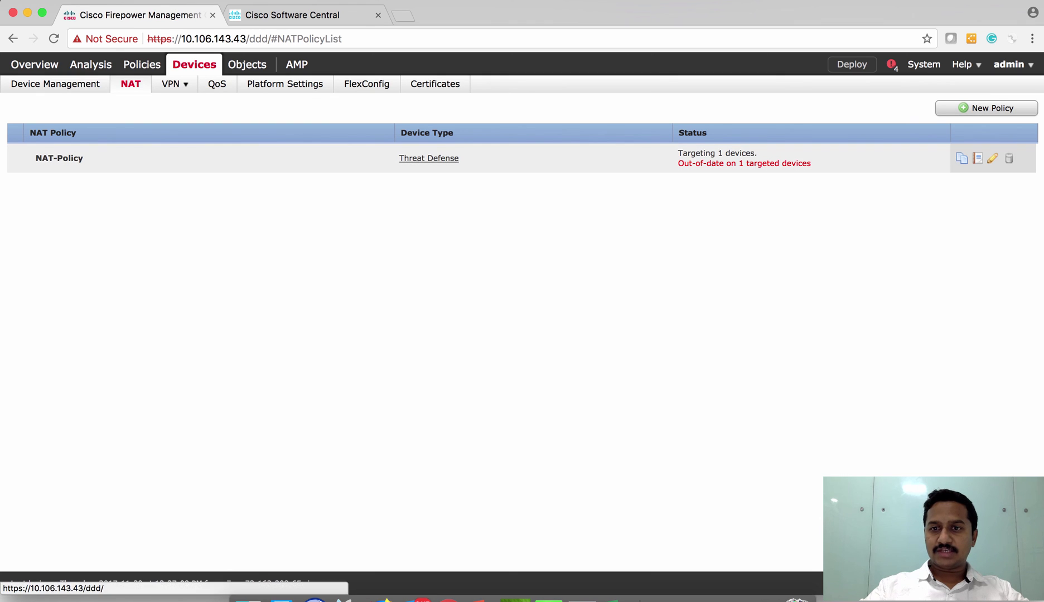
{"action": "left_click", "coordinate": [992, 158]}
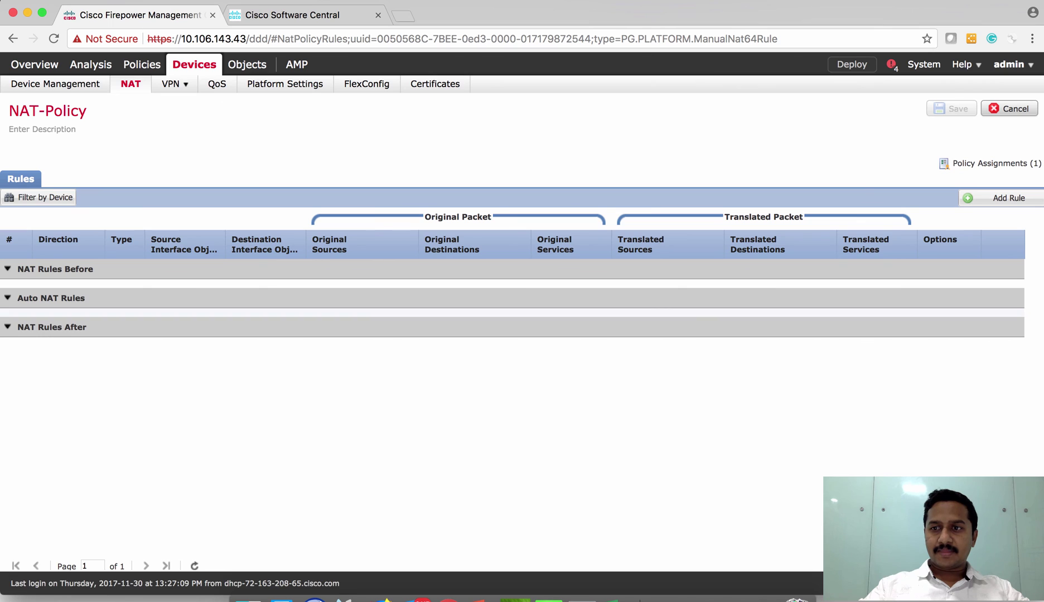
{"action": "left_click", "coordinate": [990, 162]}
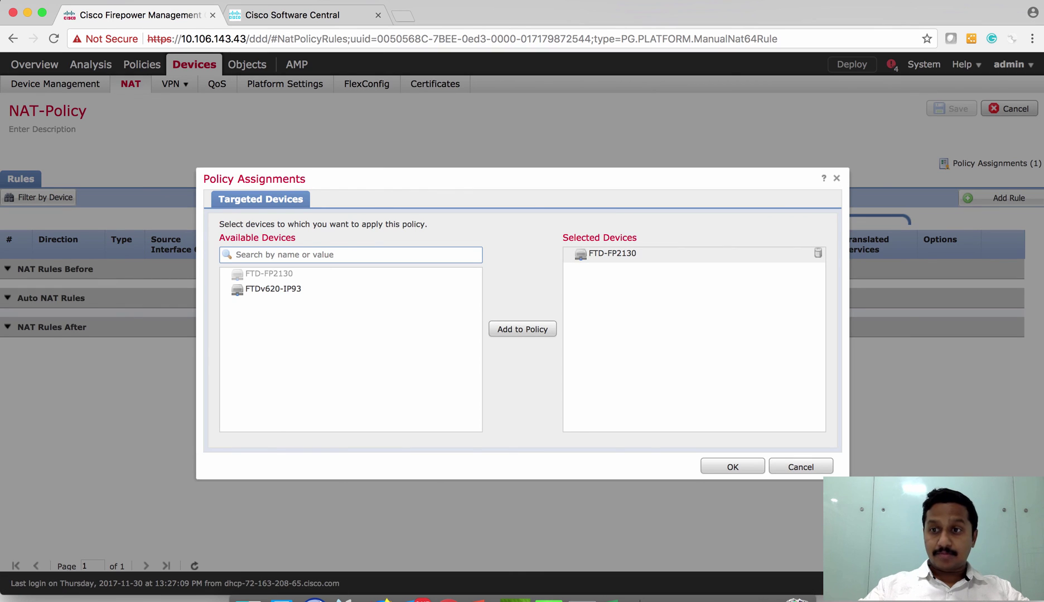
{"action": "left_click", "coordinate": [612, 254]}
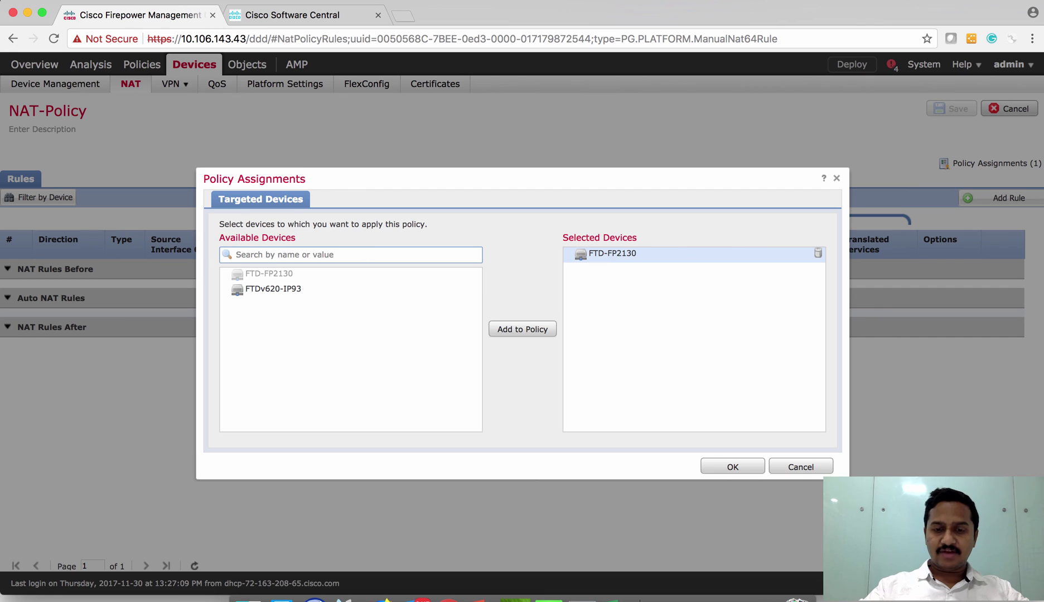
{"action": "key", "text": "Return"}
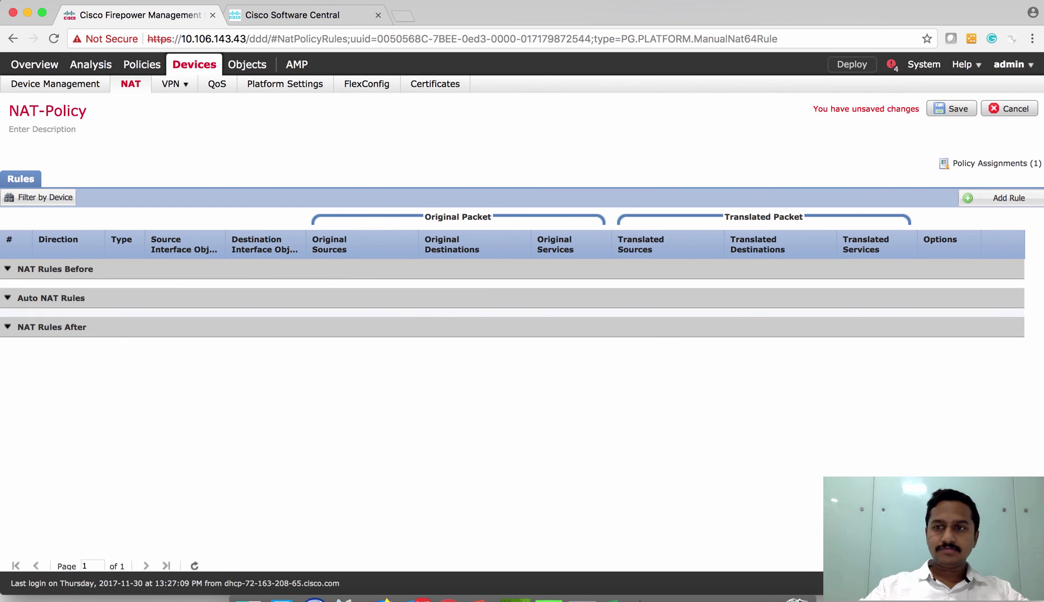
{"action": "left_click", "coordinate": [951, 109]}
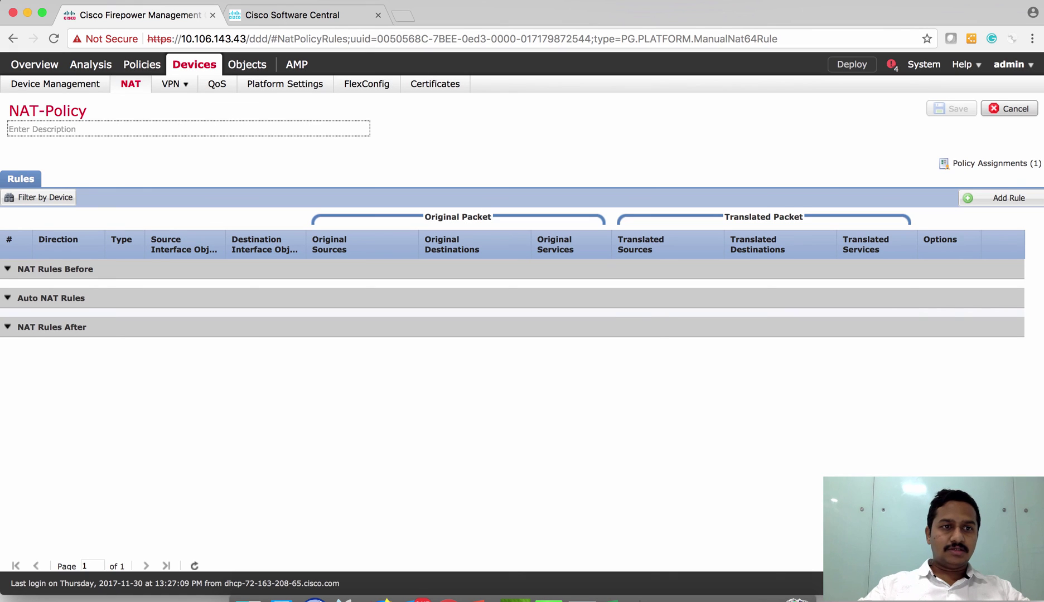
Open the list of access control policies and check which policy targets the devices.
{"action": "mouse_move", "coordinate": [175, 83]}
{"action": "mouse_move", "coordinate": [141, 64]}
{"action": "mouse_move", "coordinate": [46, 83]}
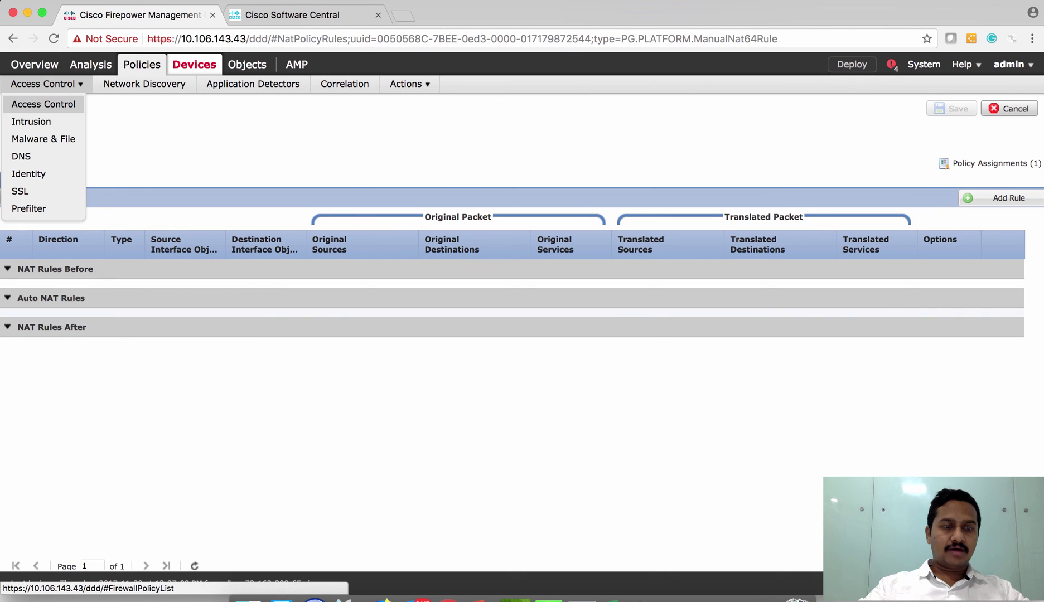
{"action": "left_click", "coordinate": [43, 103]}
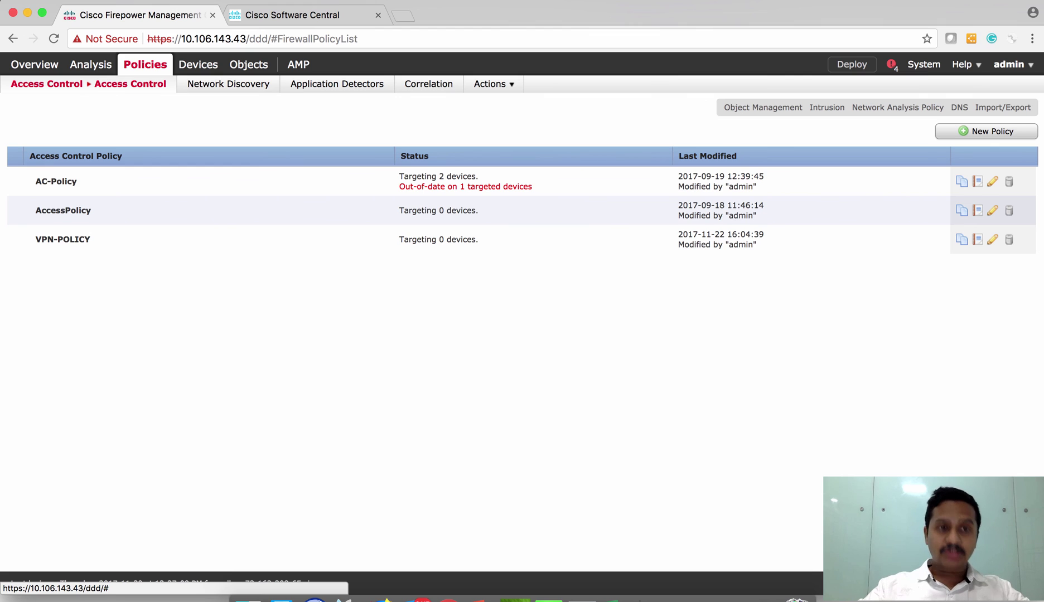
{"action": "left_click", "coordinate": [992, 181]}
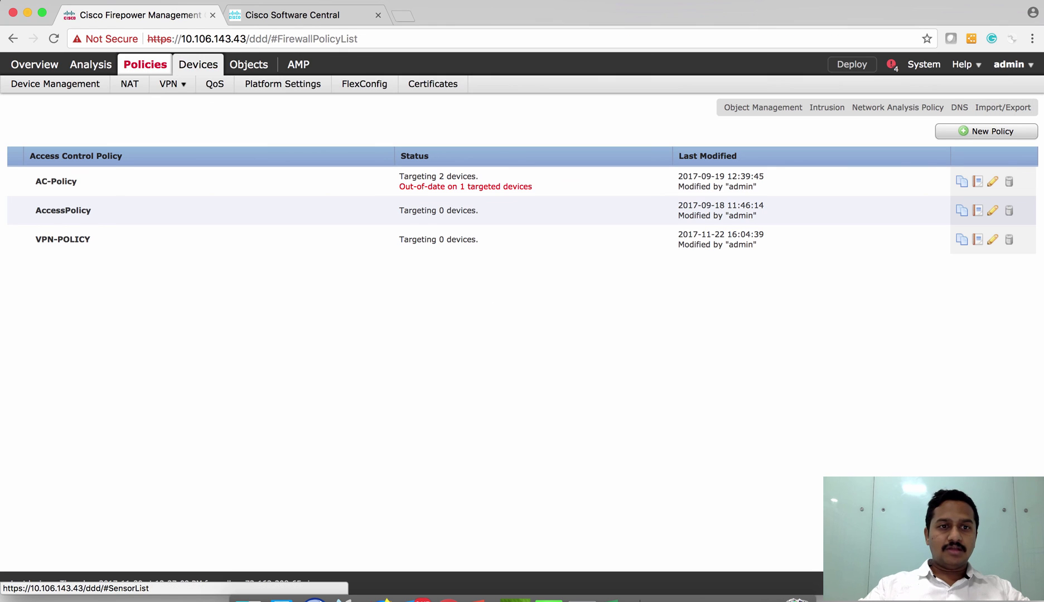
{"action": "mouse_move", "coordinate": [249, 64]}
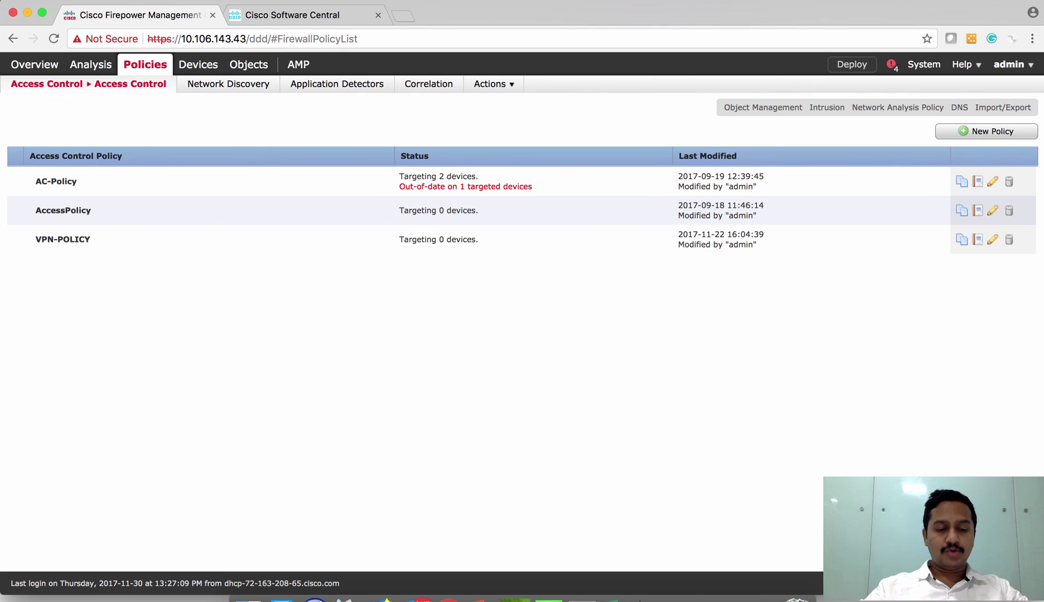